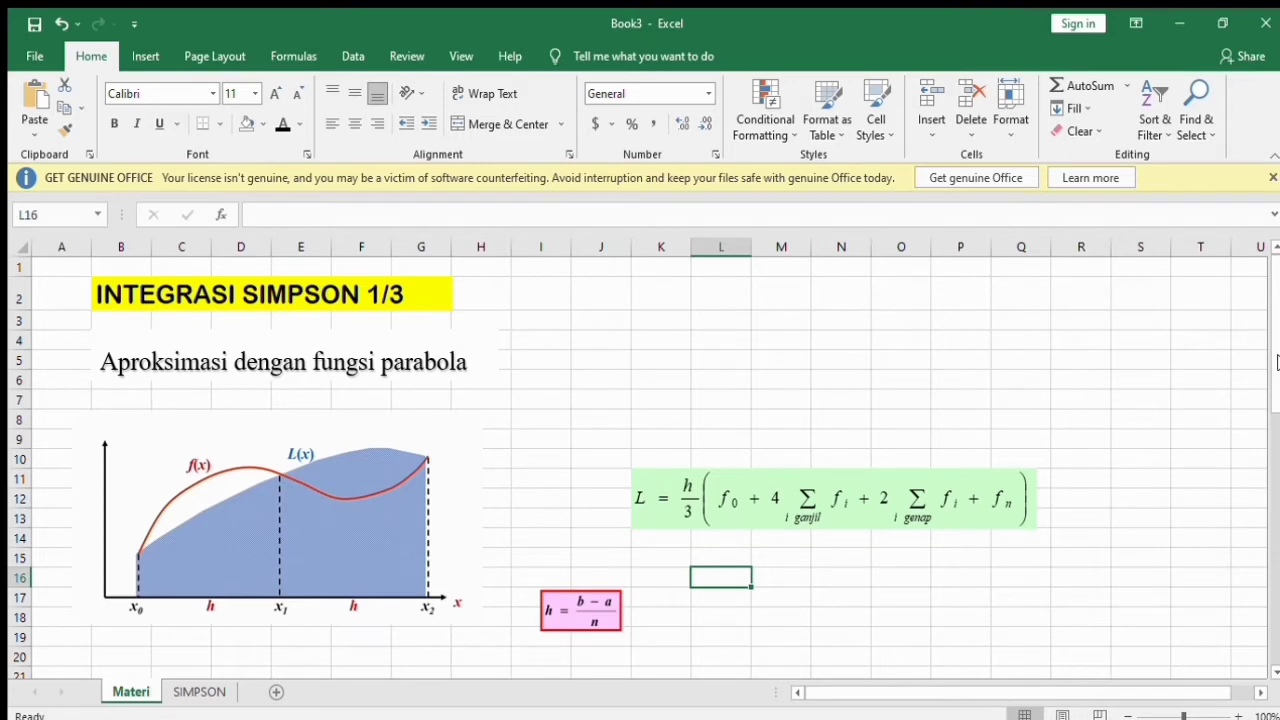
Review the Simpson's rule derivation on the Materi sheet and open the integration exercise on the SIMPSON sheet
drag(1277, 362, 1274, 490)
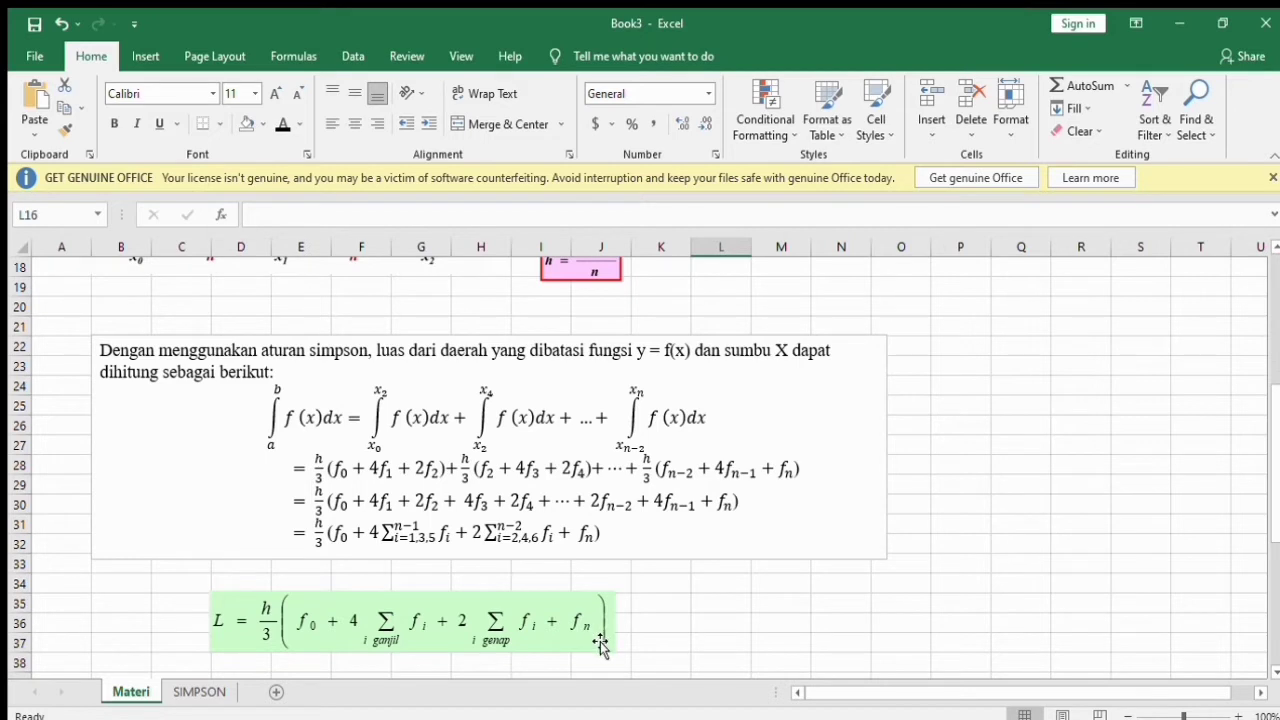
click(200, 691)
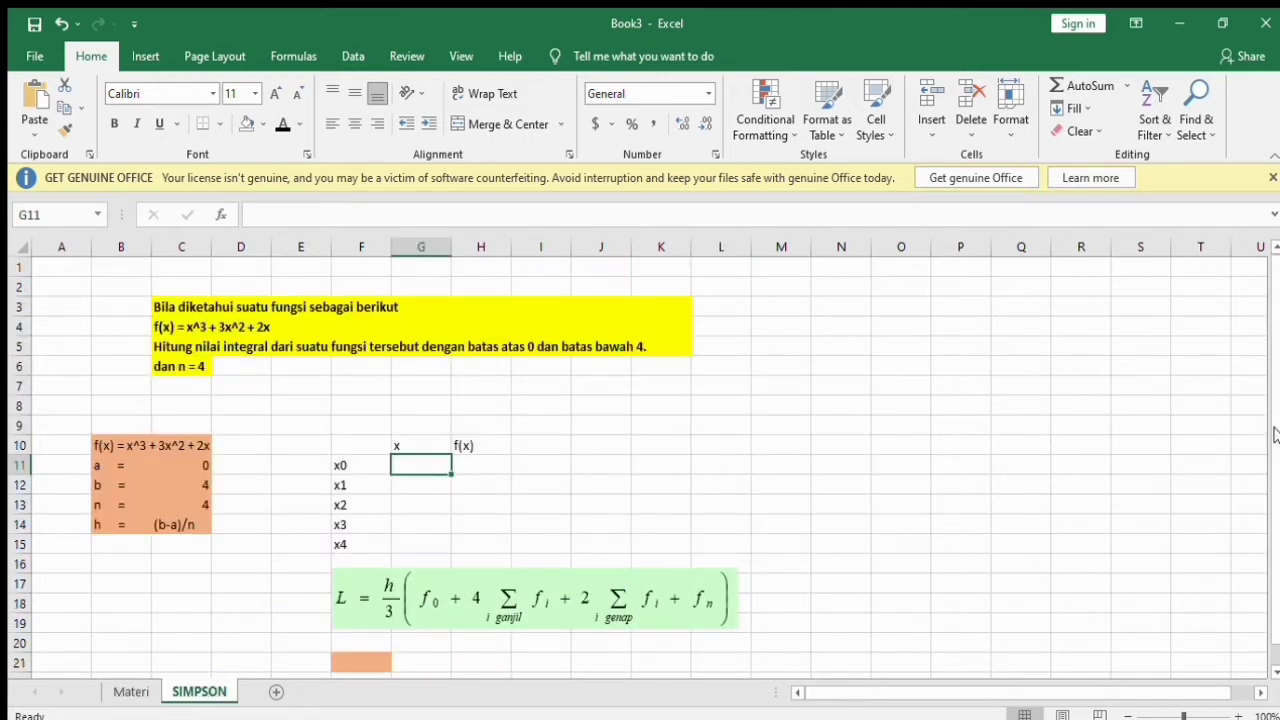
drag(1276, 434, 1275, 453)
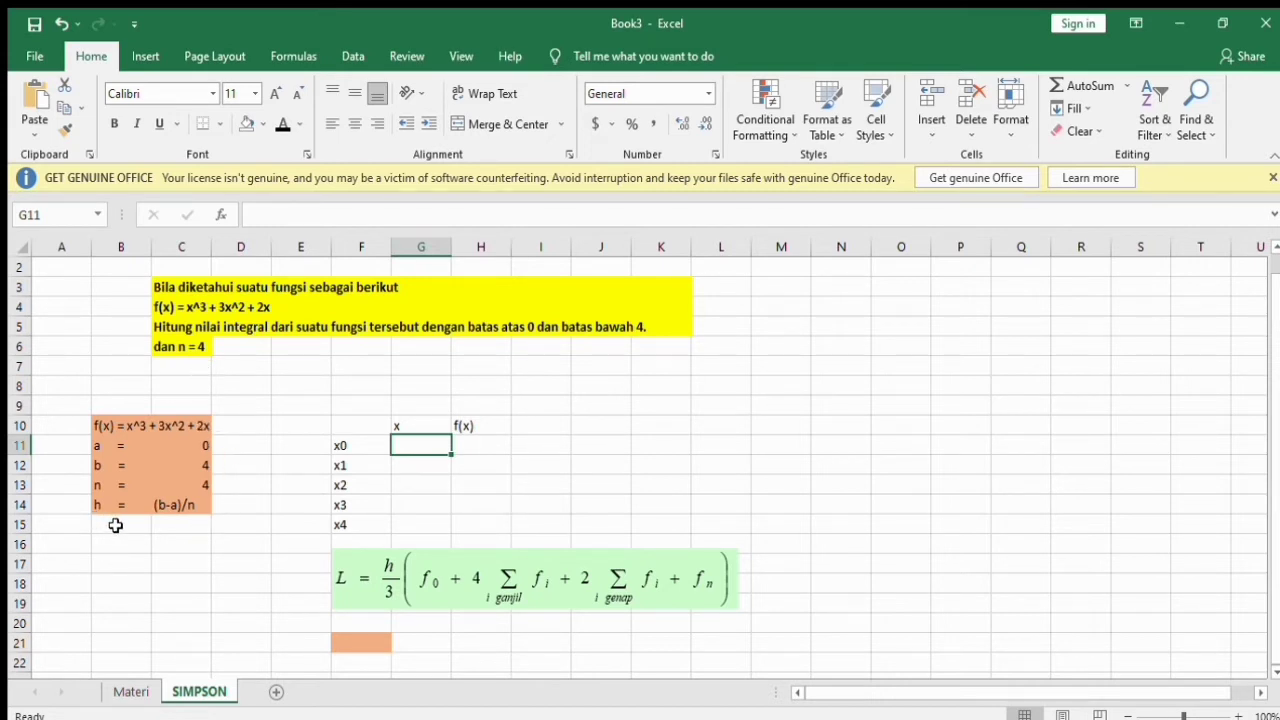
Calculate the step size h in C15 with the formula =(C12-C11)/C13
click(175, 531)
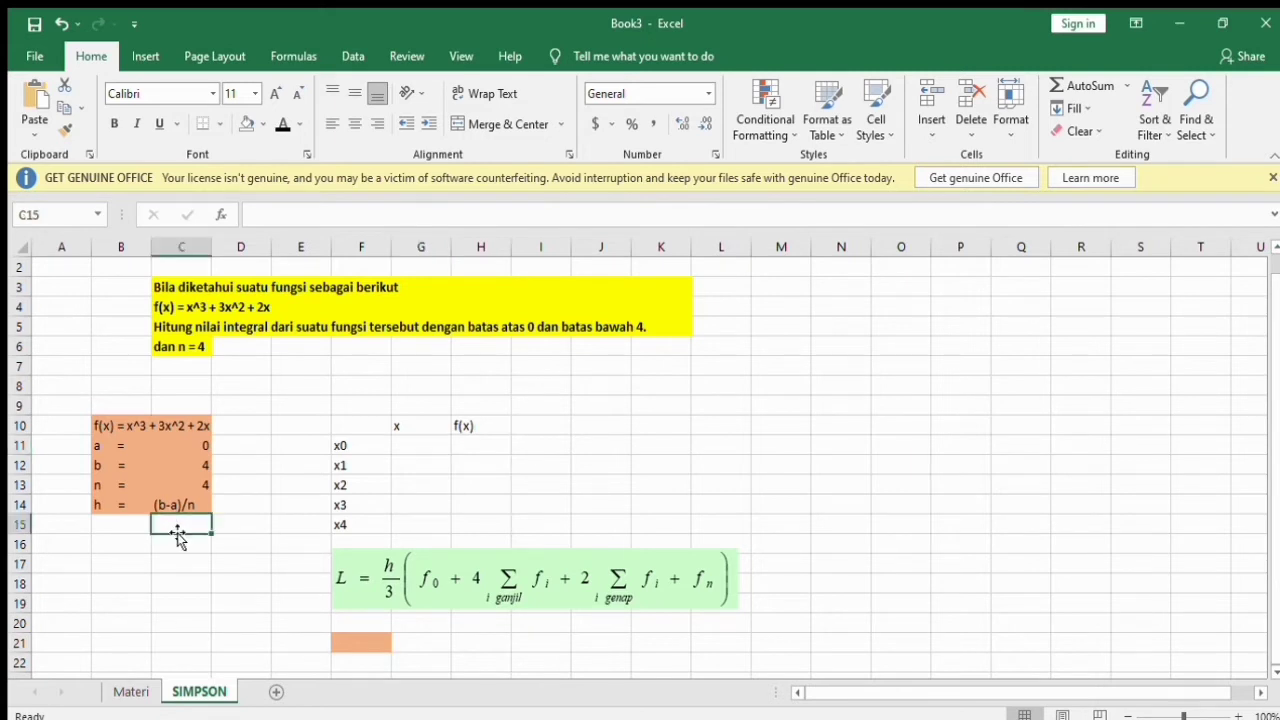
text(=)
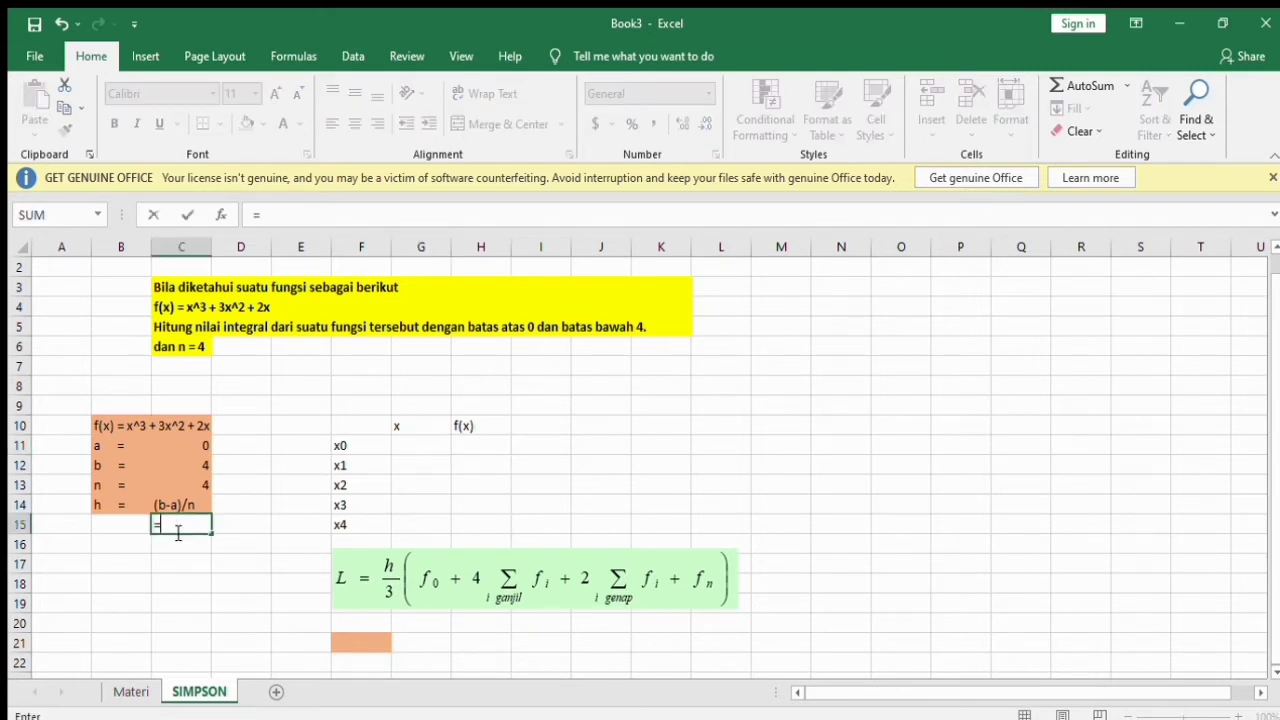
click(193, 465)
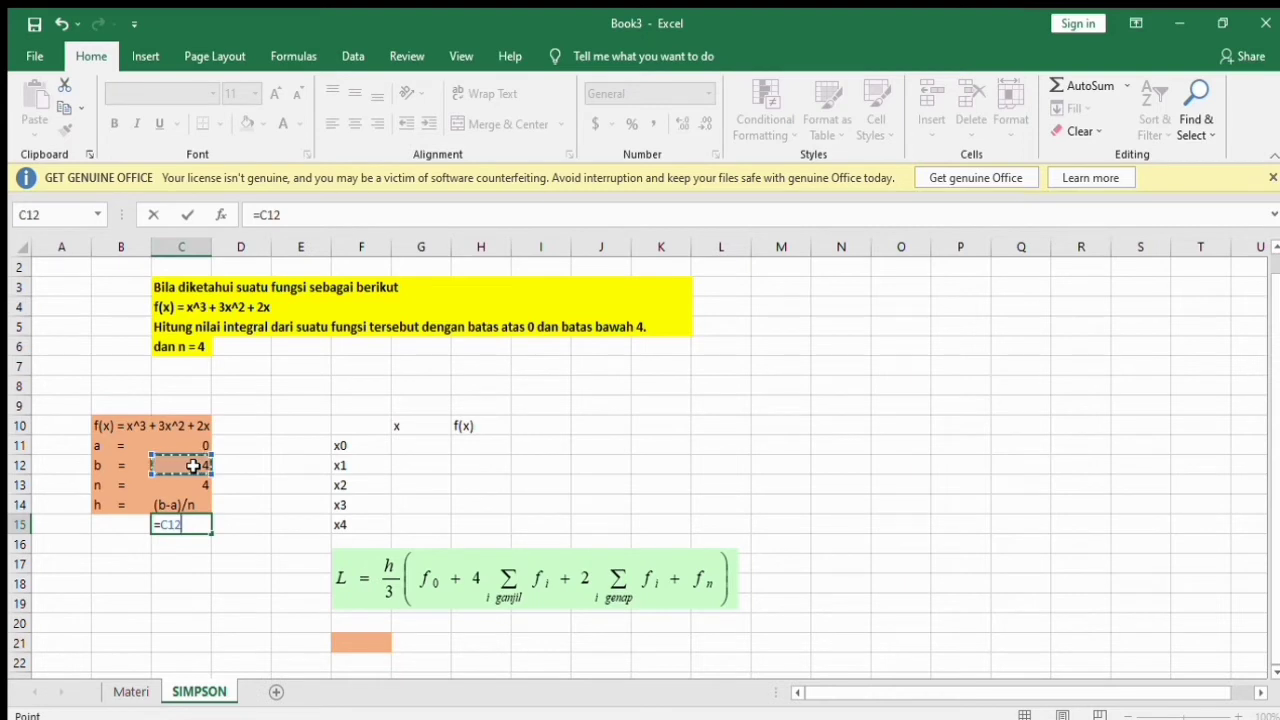
key(BackSpace)
key(BackSpace)
key(BackSpace)
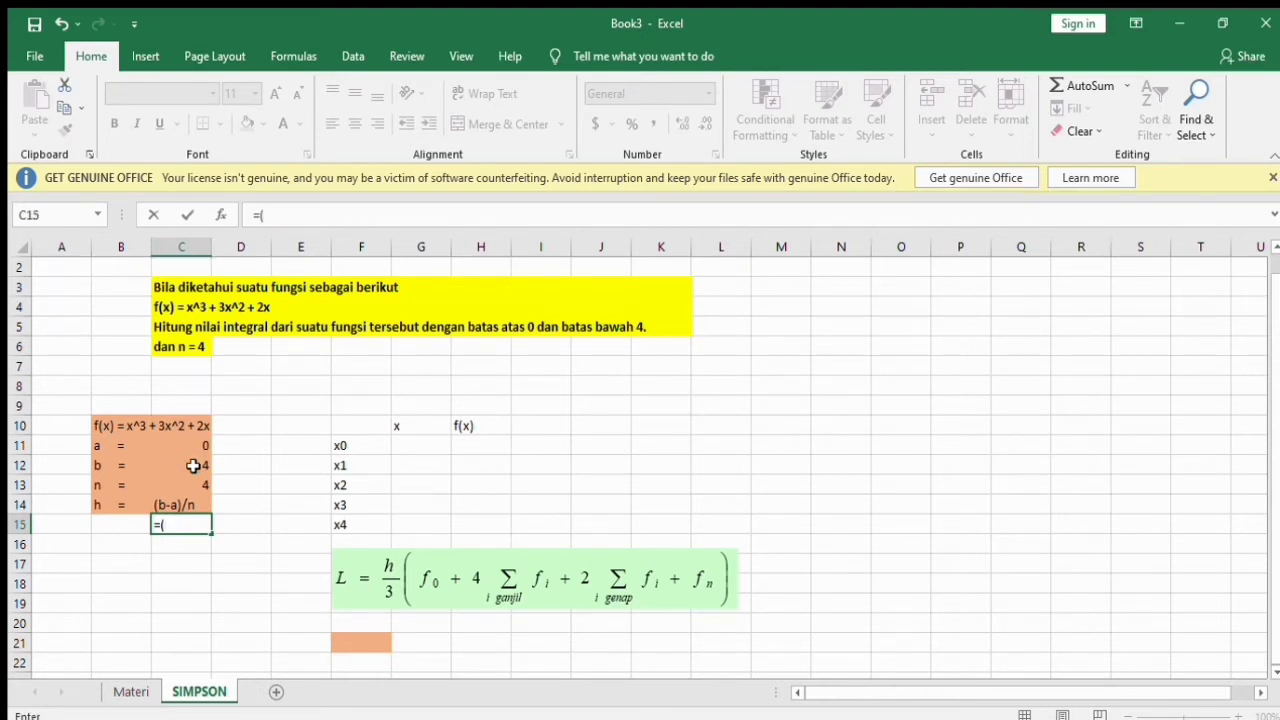
text(()
click(199, 465)
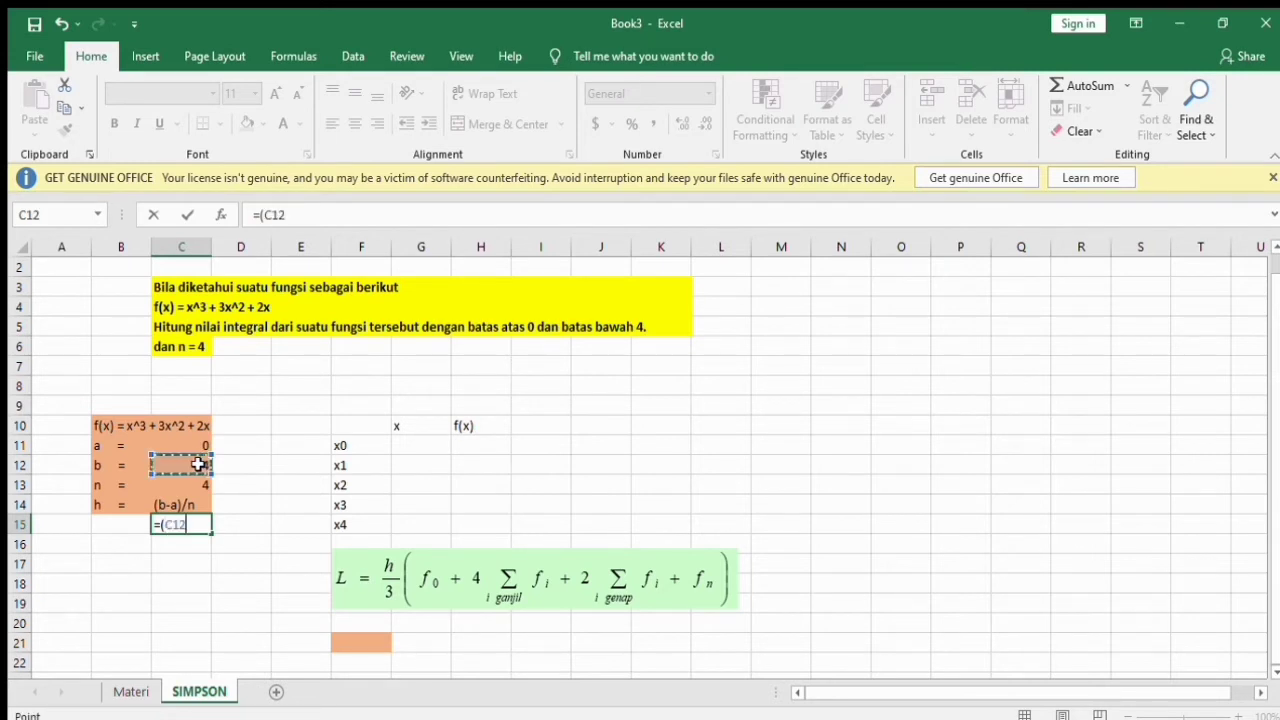
text(-)
click(194, 442)
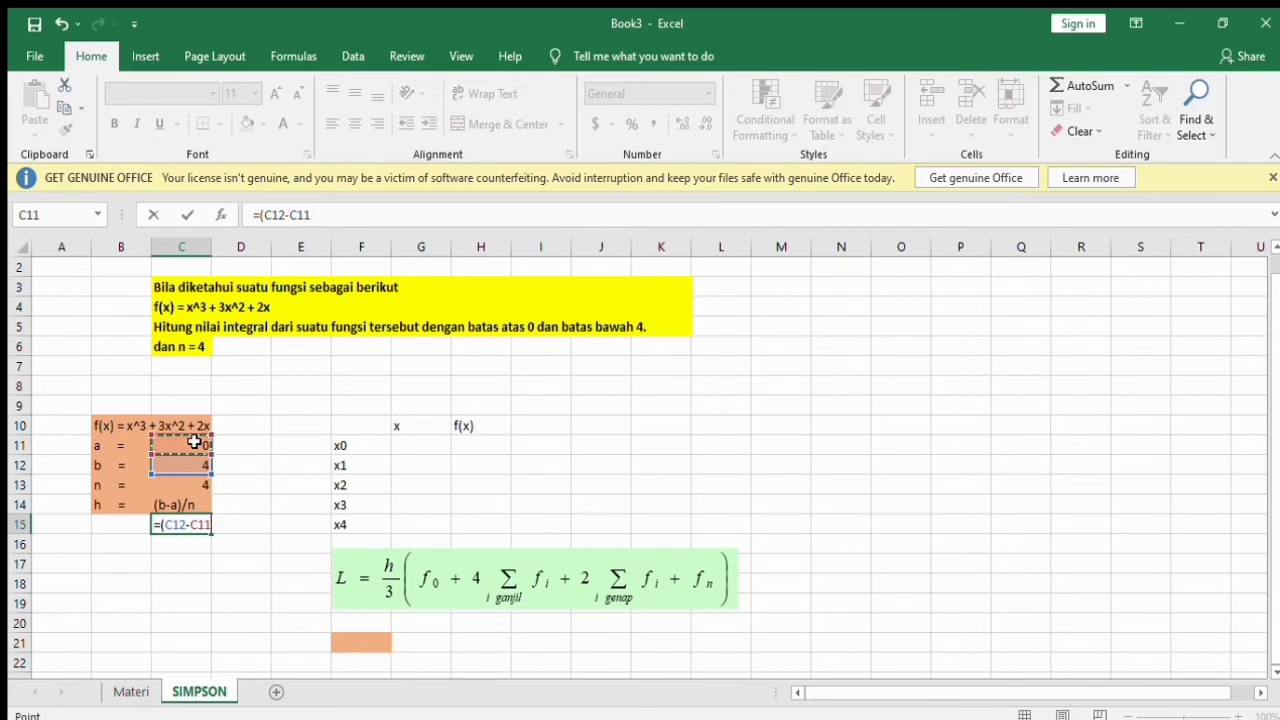
text()/)
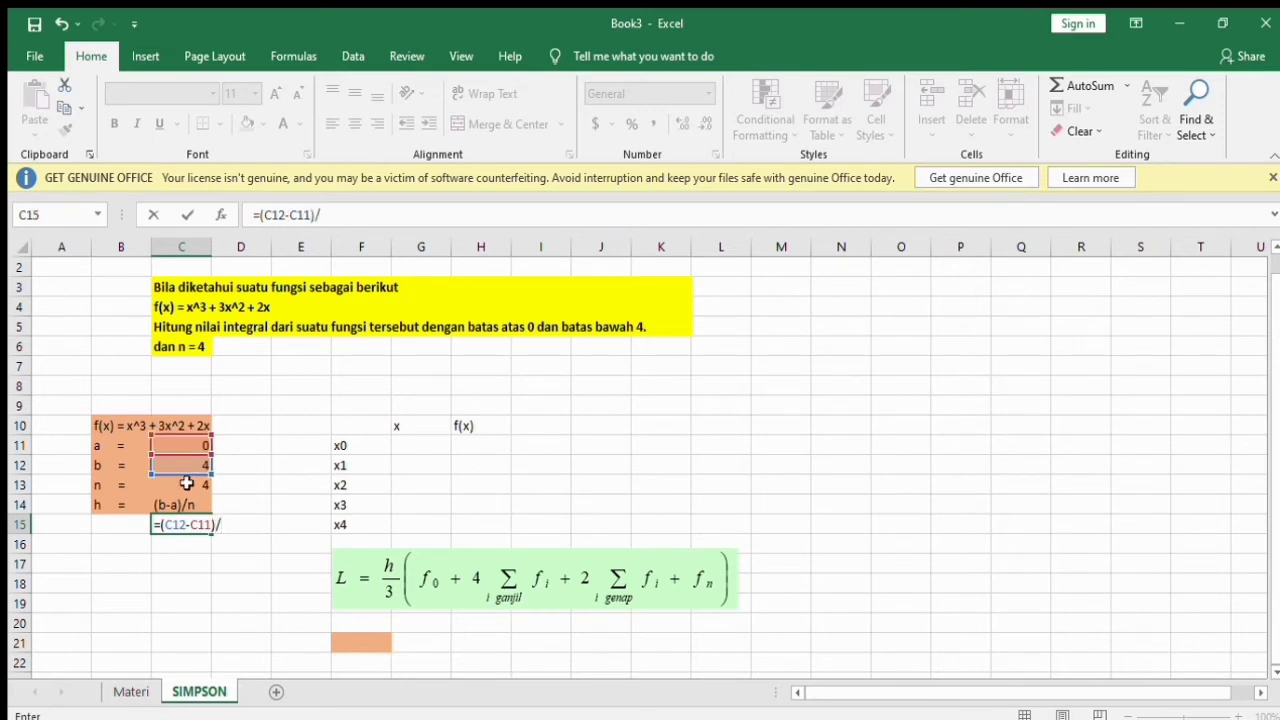
click(186, 483)
key(Return)
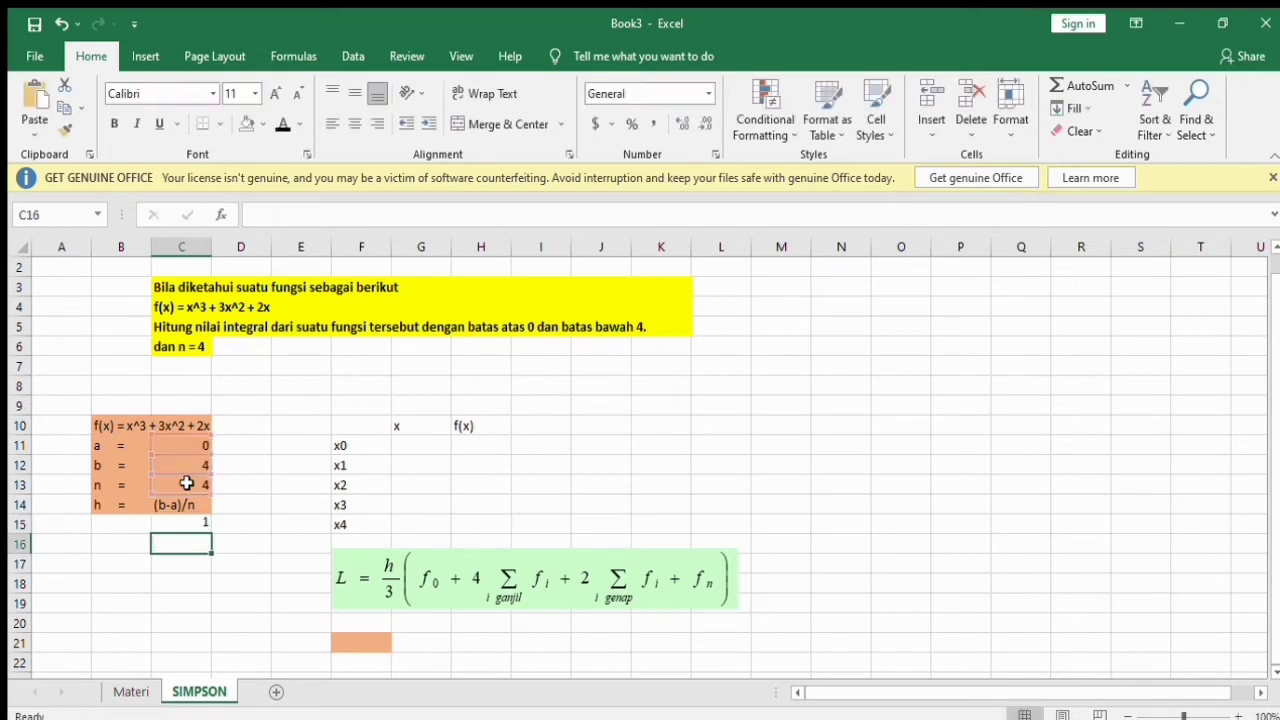
Enter 0 as x0 in G11 and calculate x1 in G12 with =G11+C15
click(417, 445)
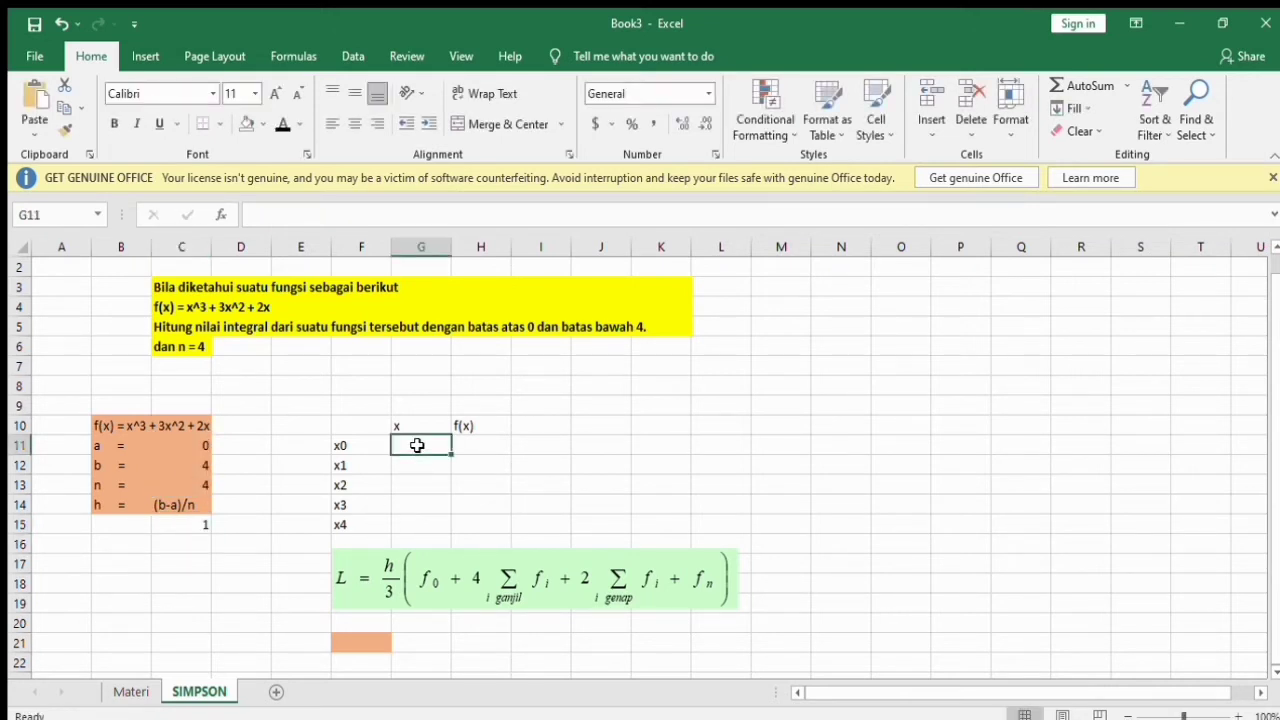
text(0)
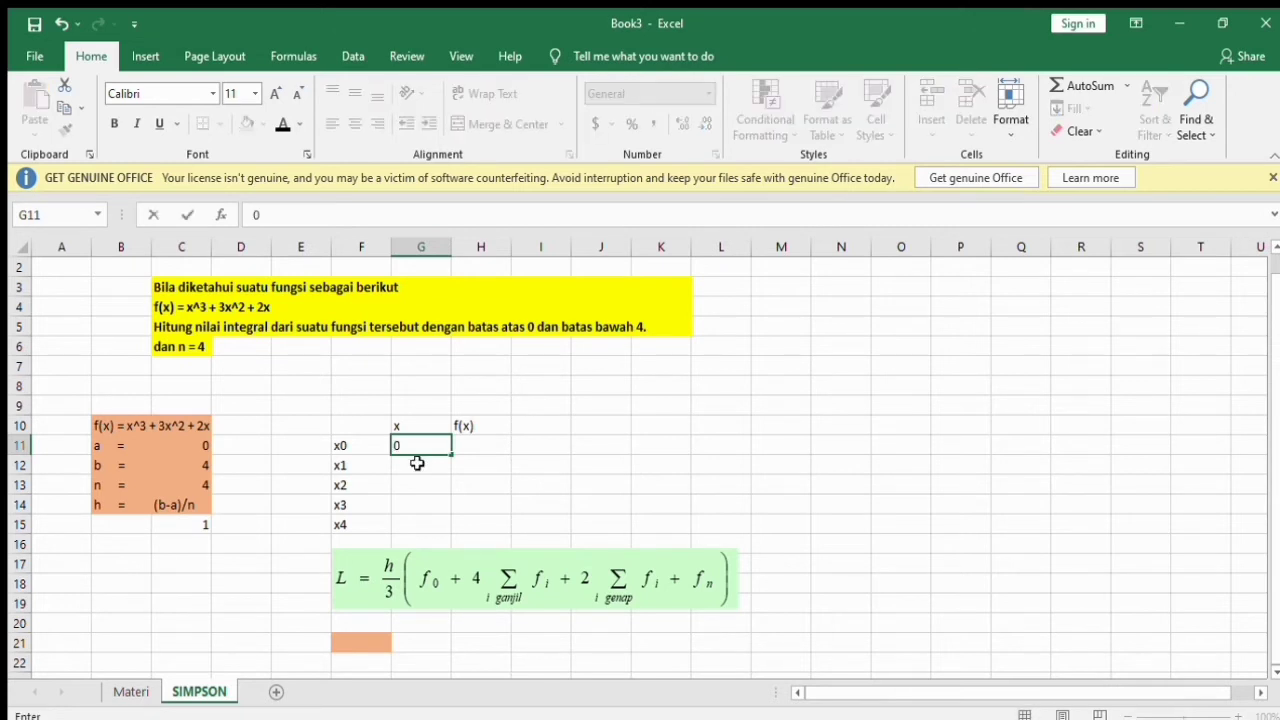
key(Return)
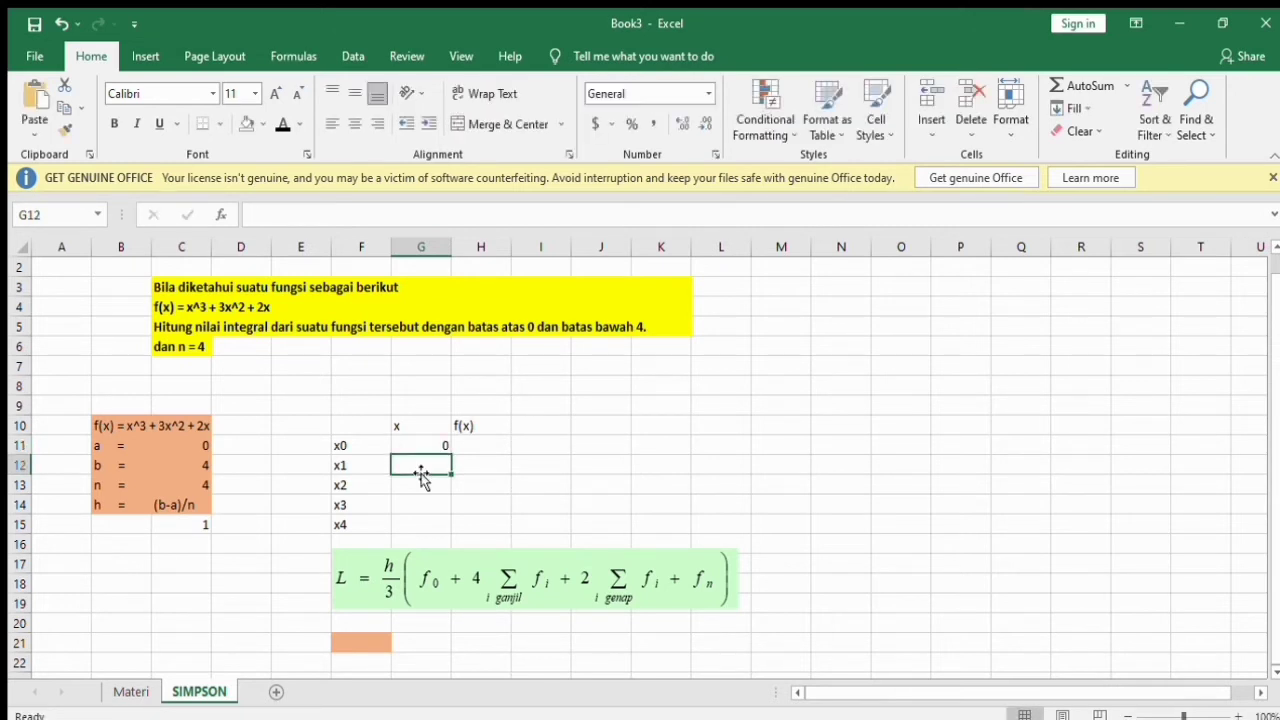
text(=)
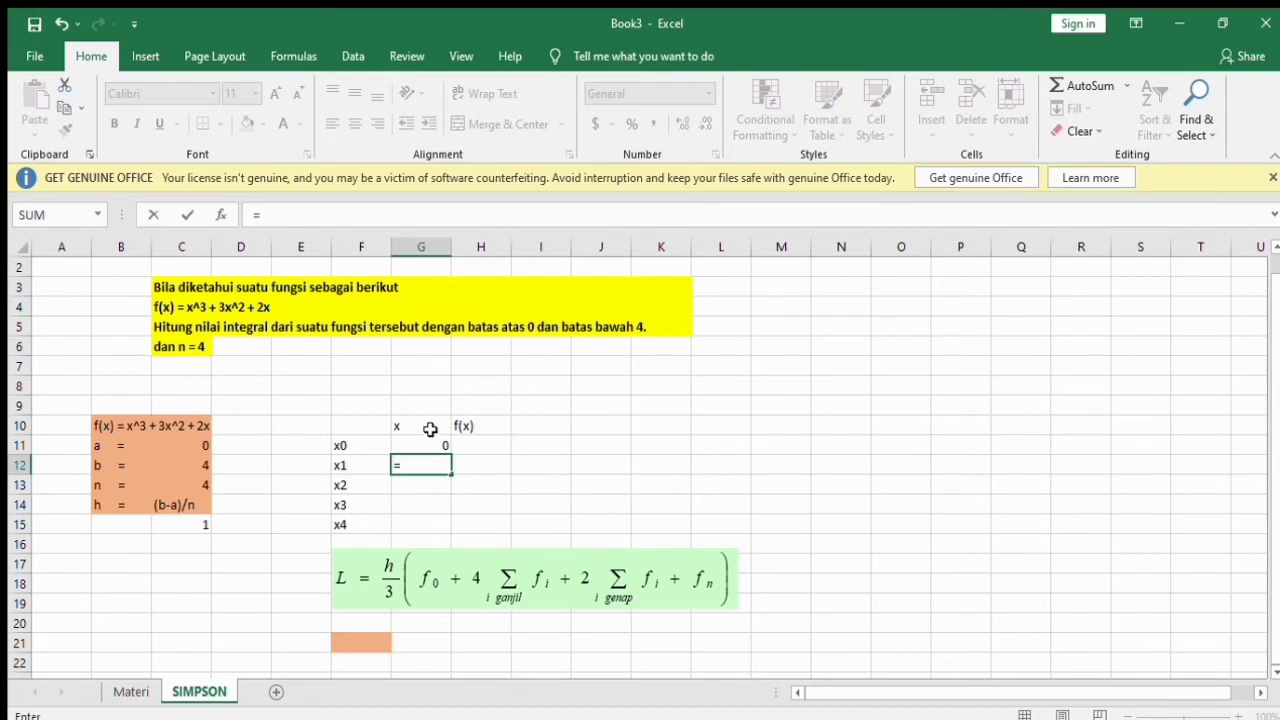
click(430, 443)
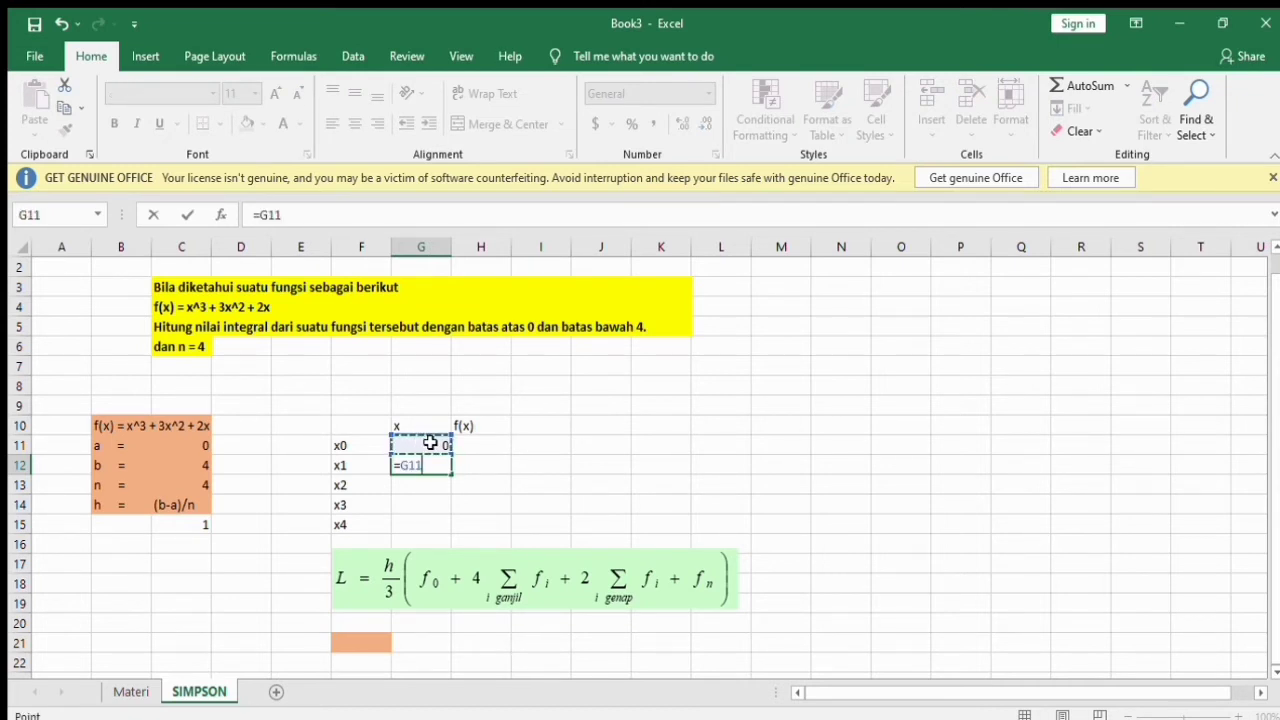
text(+)
click(192, 521)
key(Return)
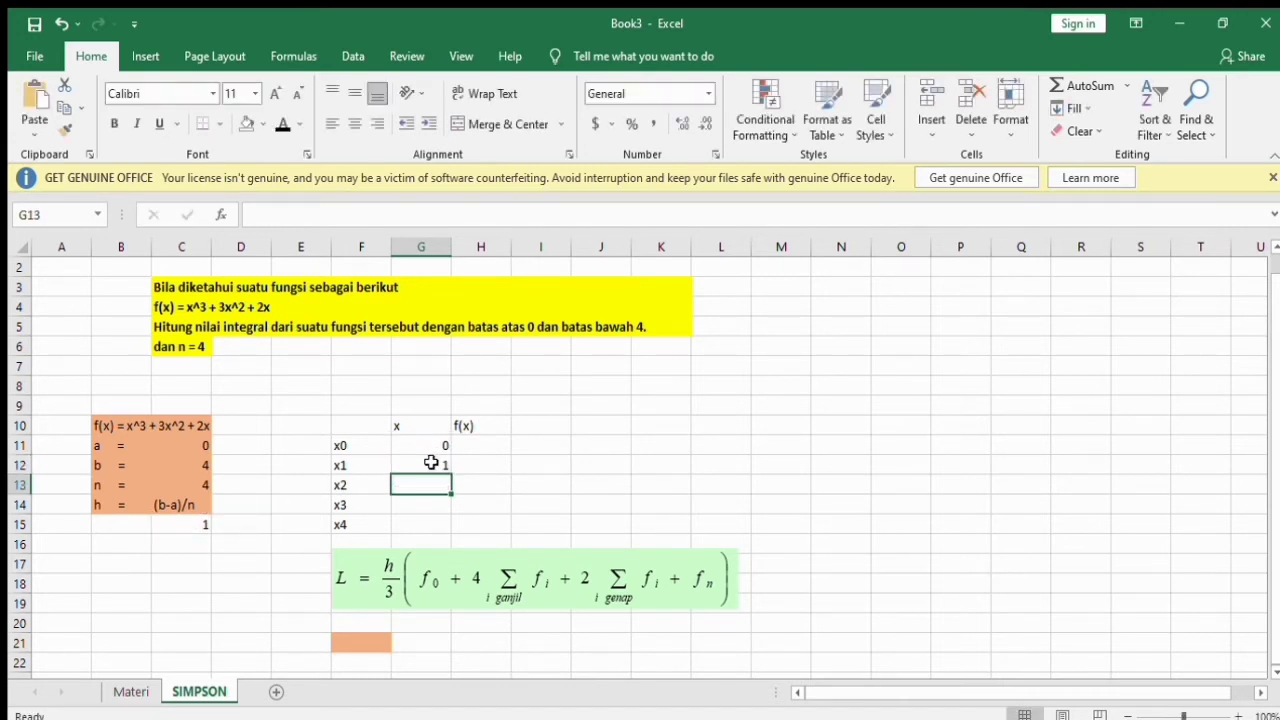
Calculate x2 in G13 by adding the step size to x1 with =G12+C15
text(=)
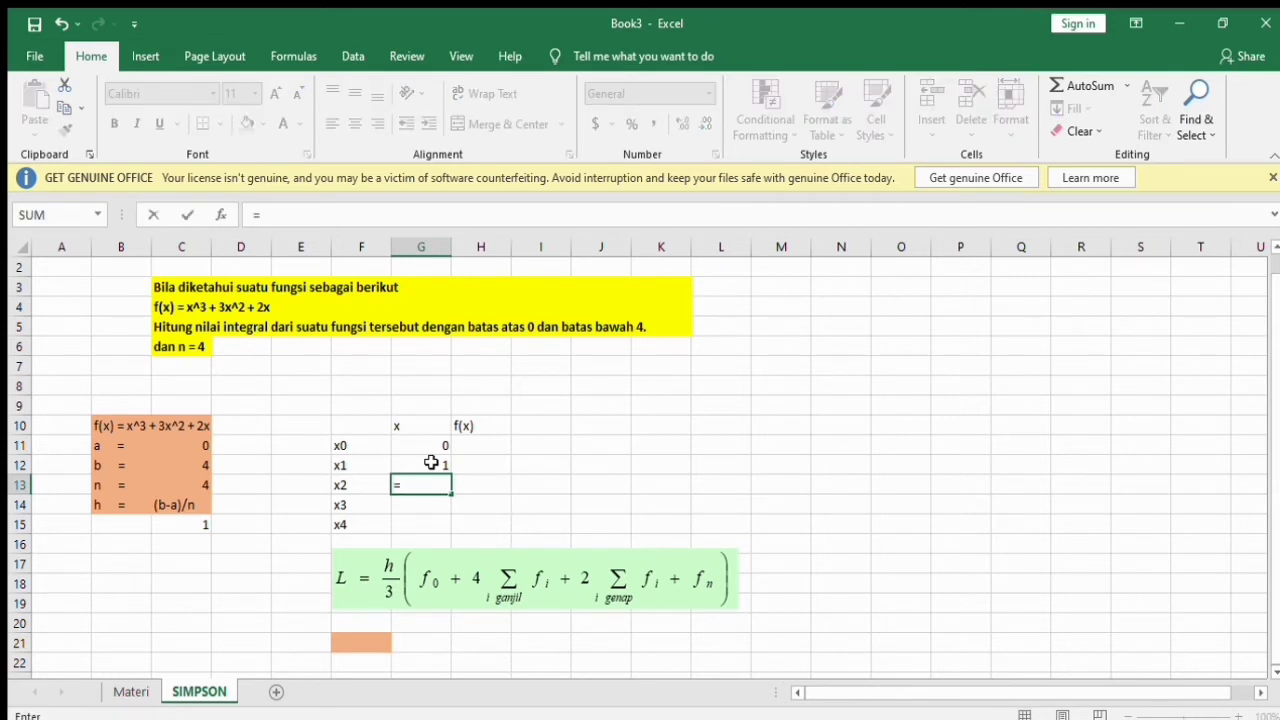
click(420, 466)
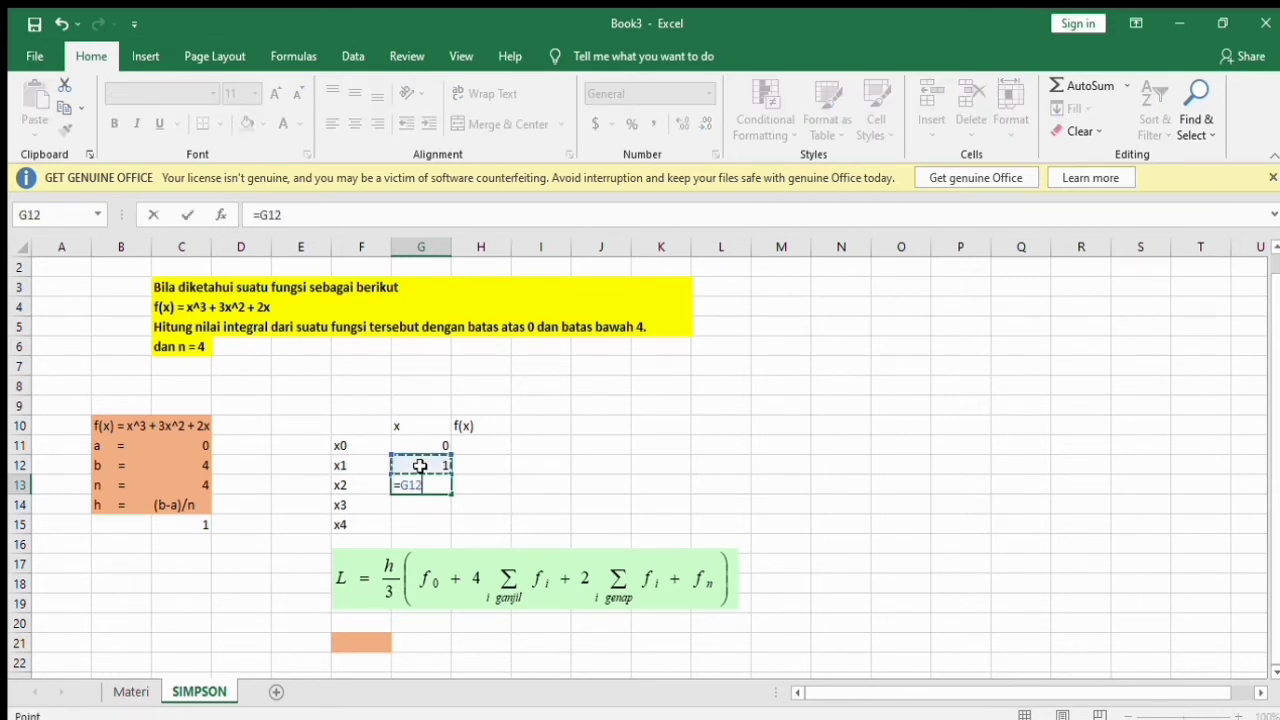
text(+)
click(187, 526)
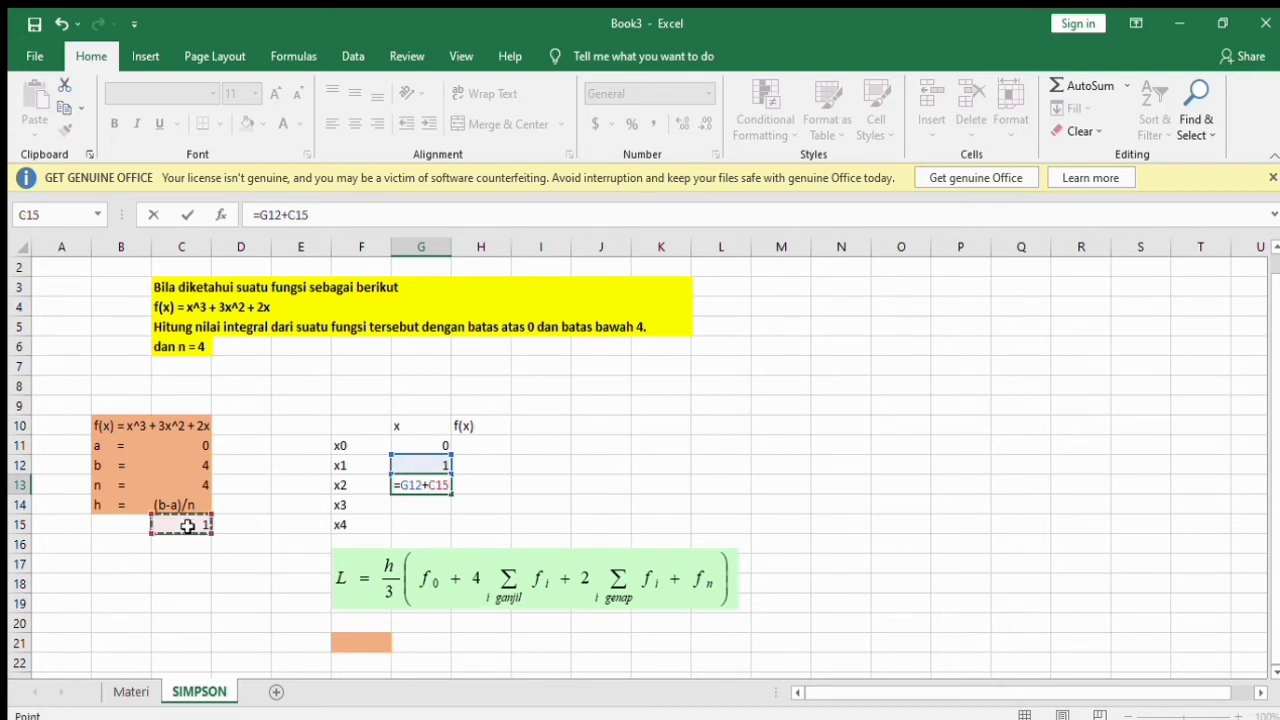
key(Return)
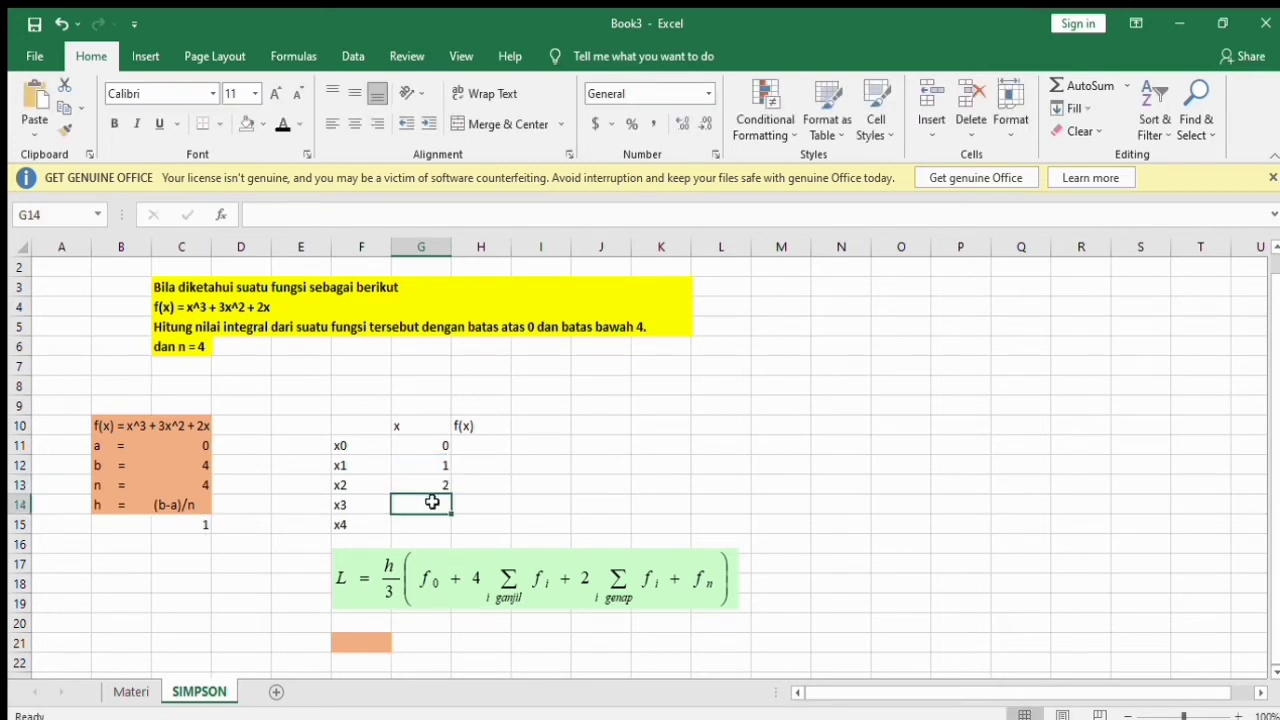
Calculate x3 in G14 by adding the step size to x2 with =G13+C15
text(=)
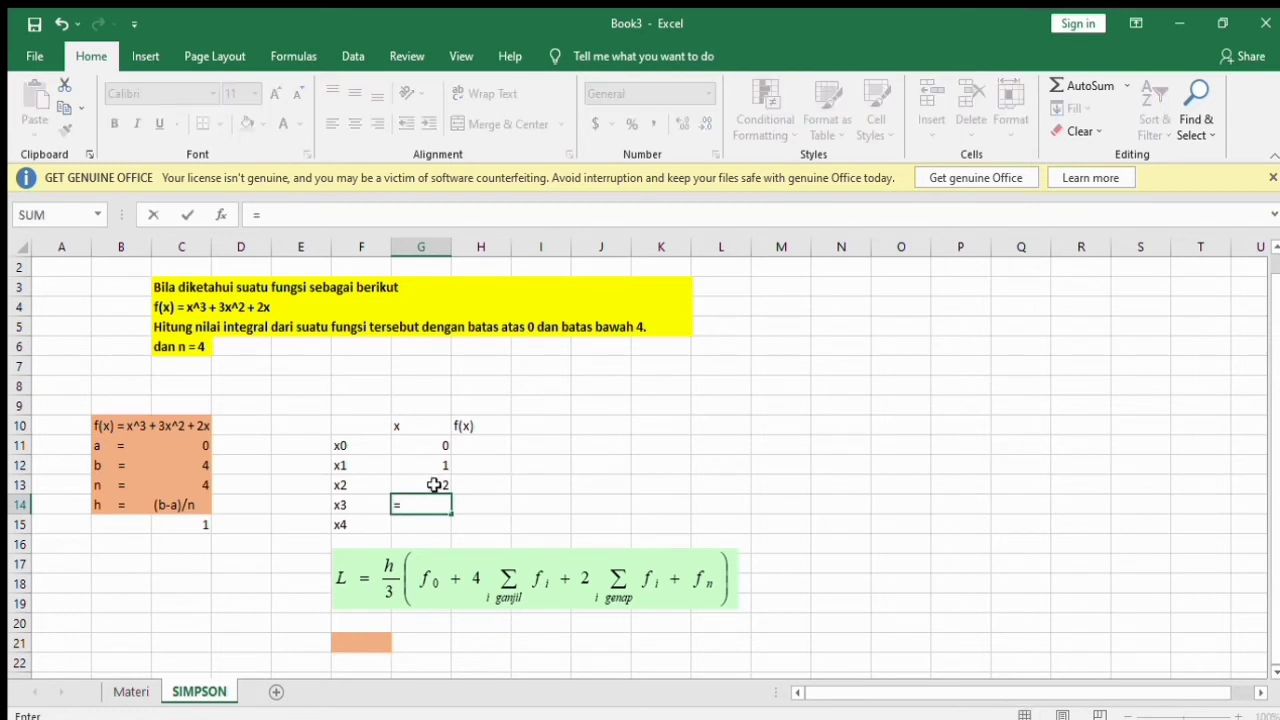
click(434, 485)
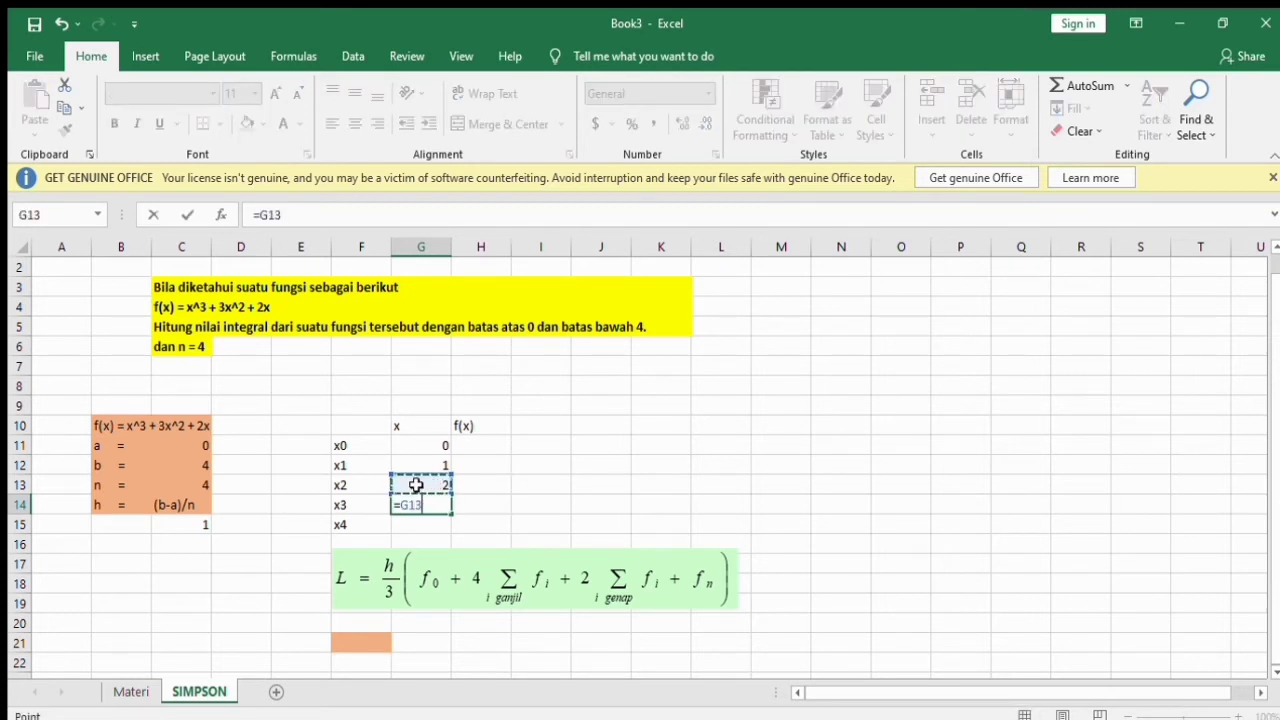
text(+)
click(179, 526)
key(Return)
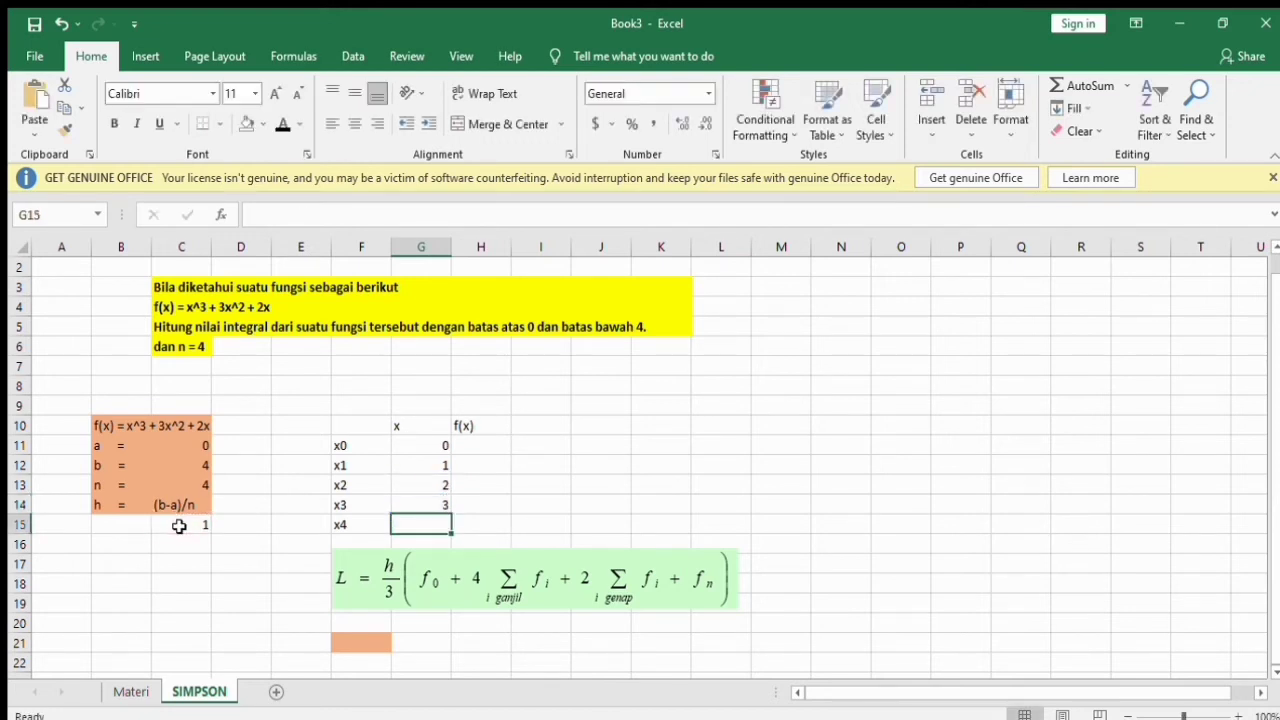
Calculate x4 in G15 by adding the step size to x3 with =G14+C15
text(=)
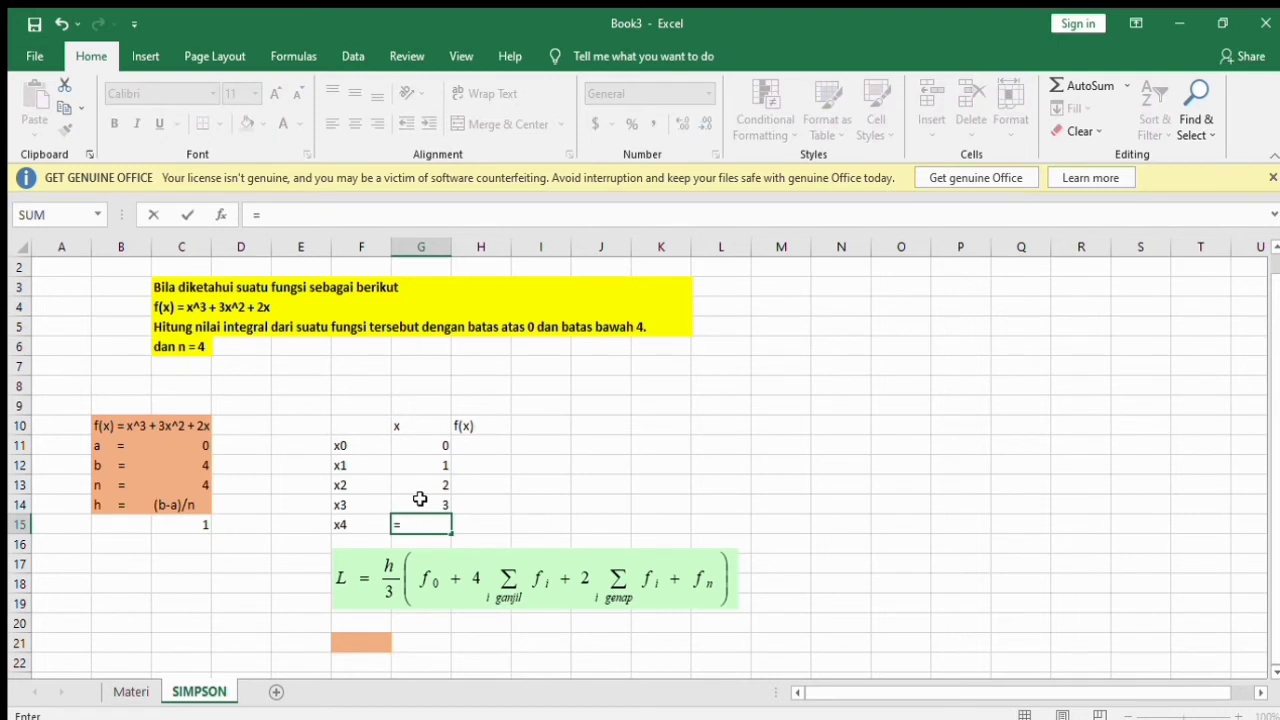
click(419, 507)
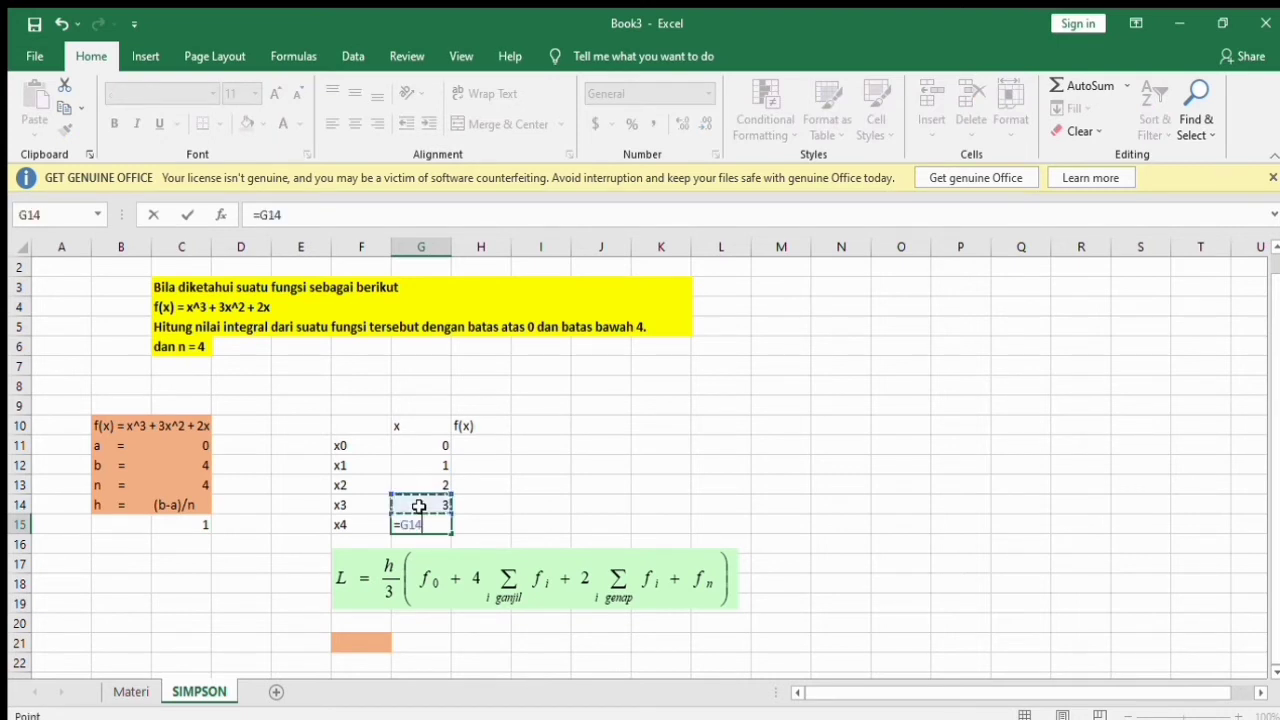
text(+)
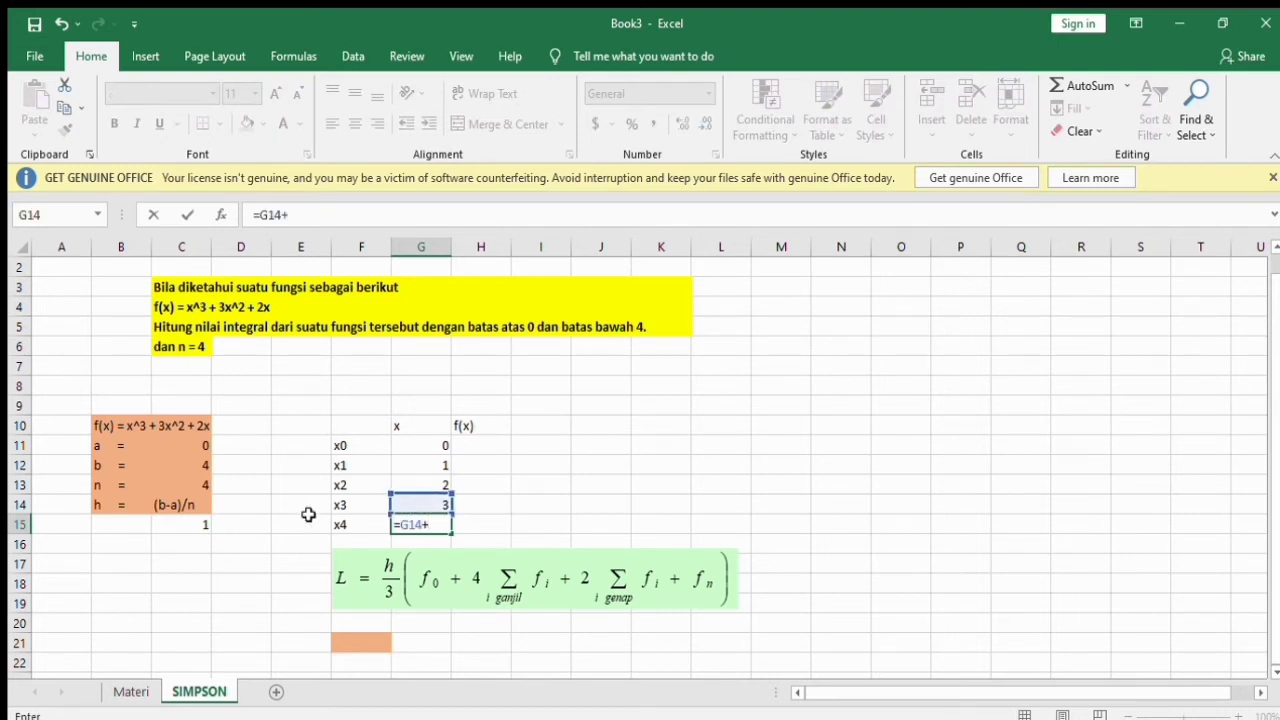
click(197, 524)
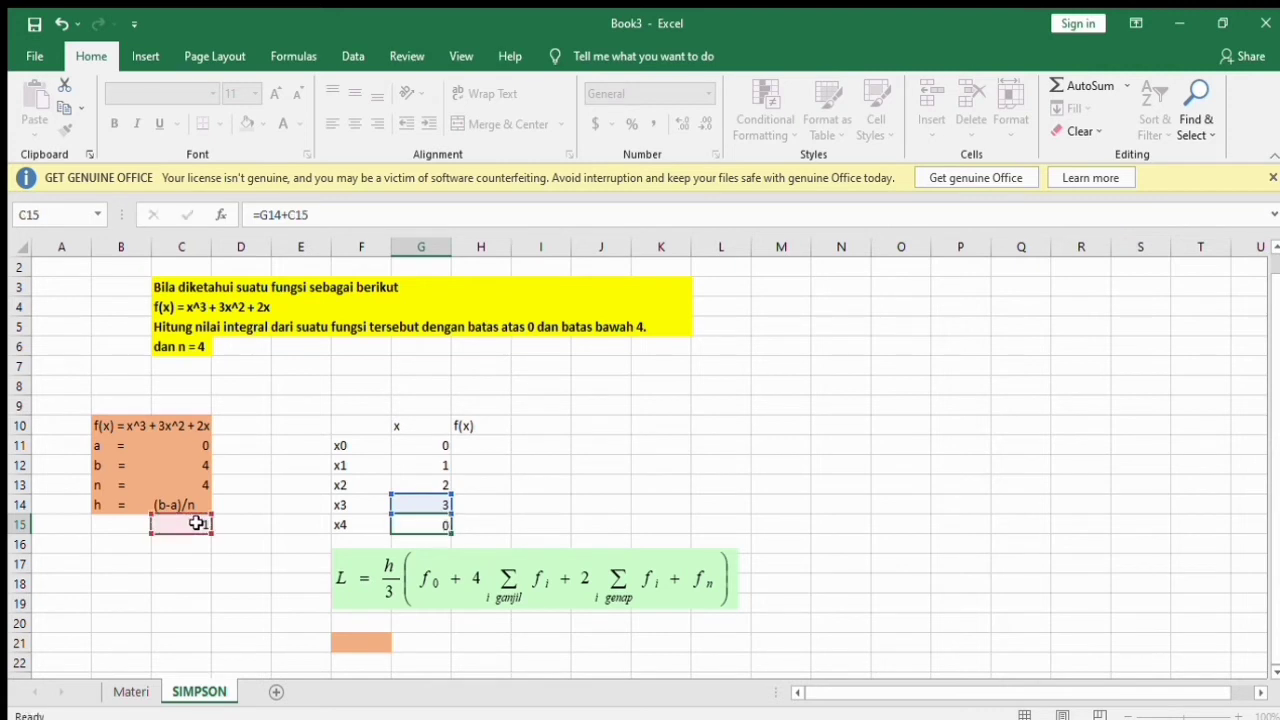
key(Return)
Enter the f(x) formula =G11^3+3*G11^2+2*G11 in H11 and fill it down through H15
key(Up)
key(Up)
key(Up)
key(Up)
key(Up)
key(Right)
text(=)
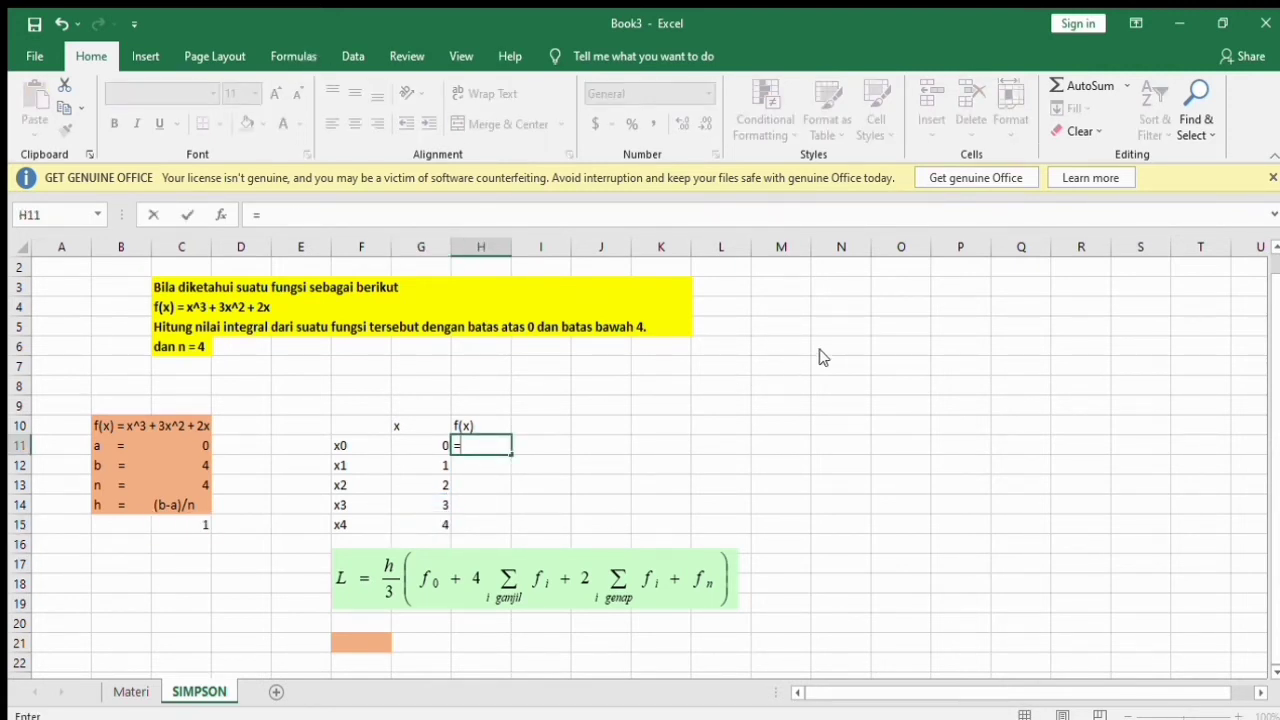
click(429, 447)
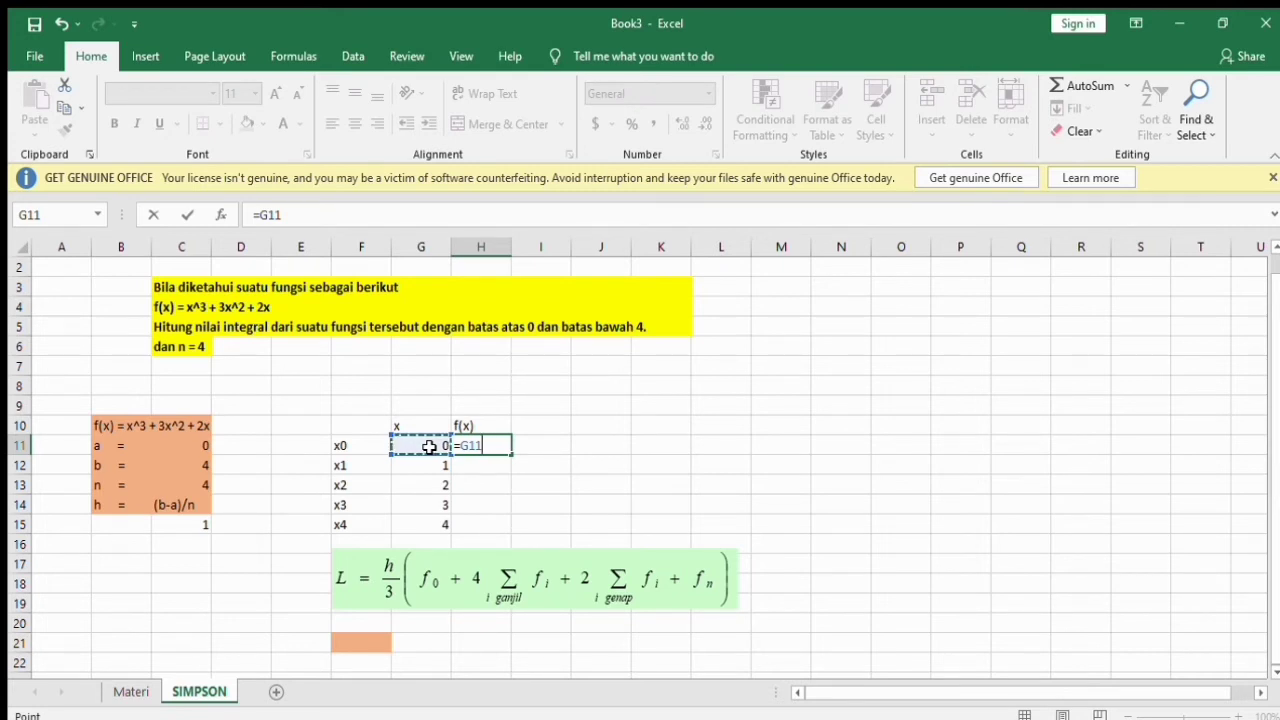
text(^3+3)
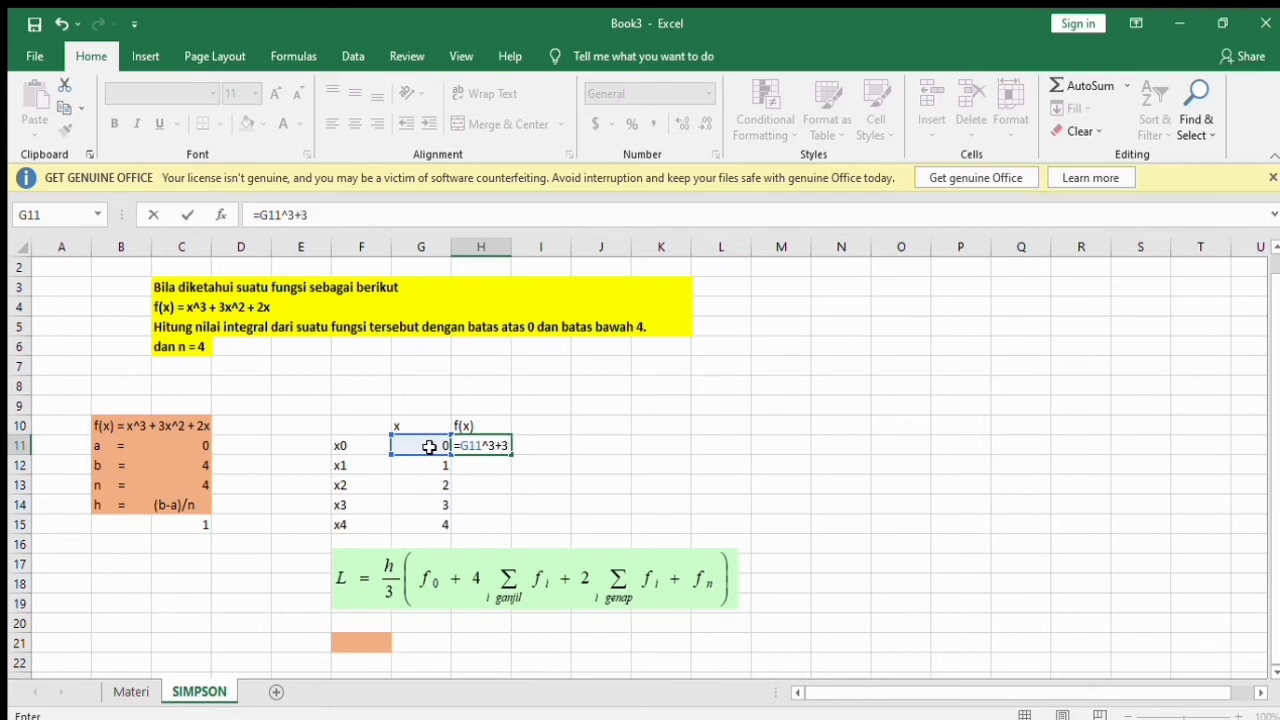
text(*)
click(429, 447)
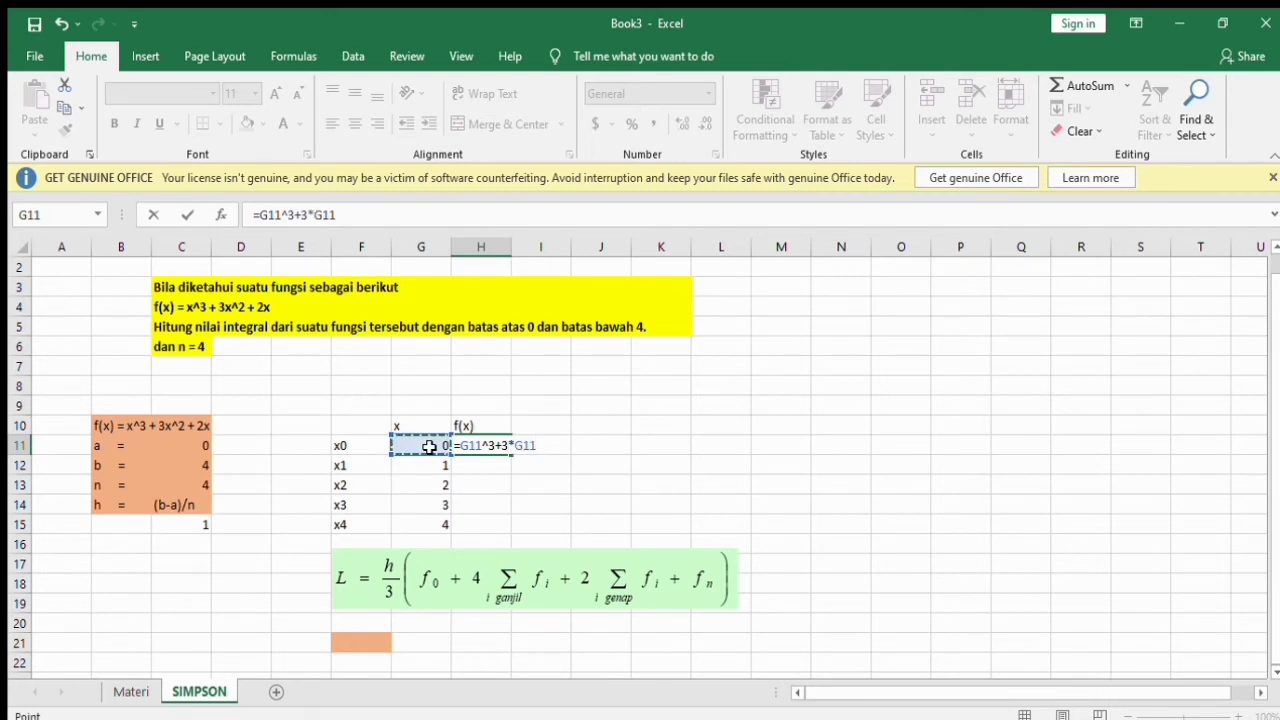
text(^2+2*)
click(429, 446)
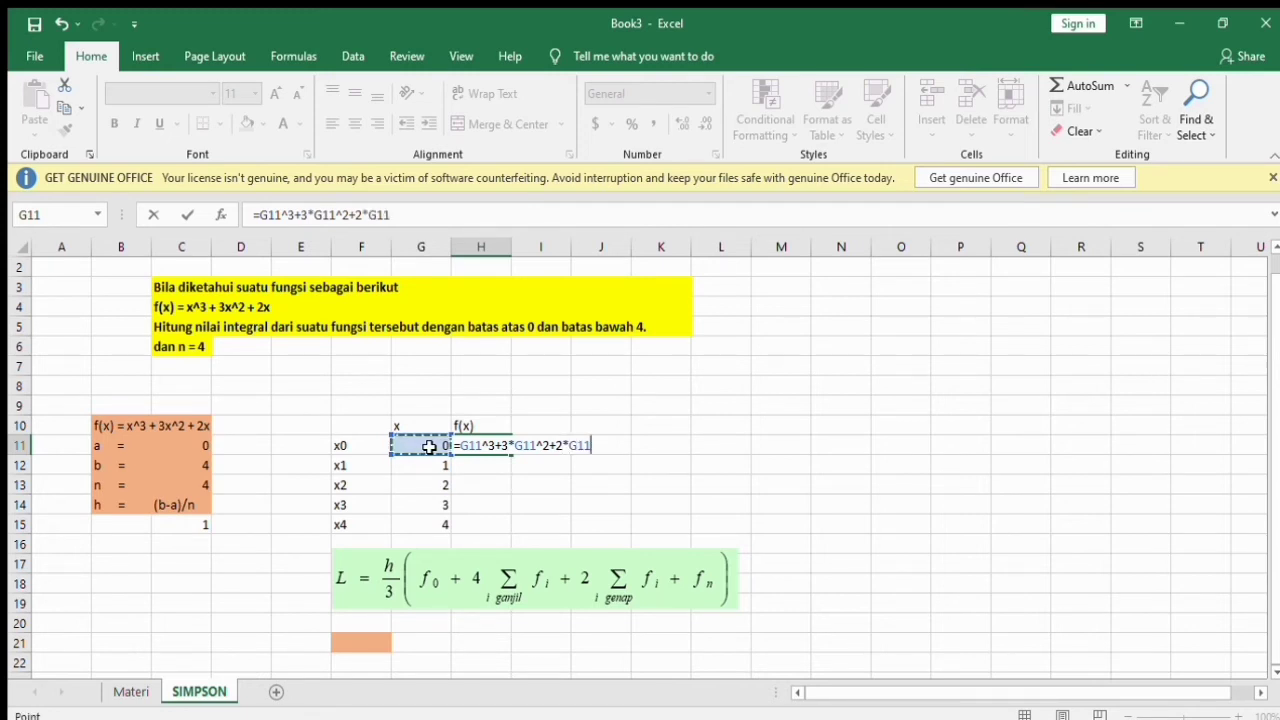
key(Return)
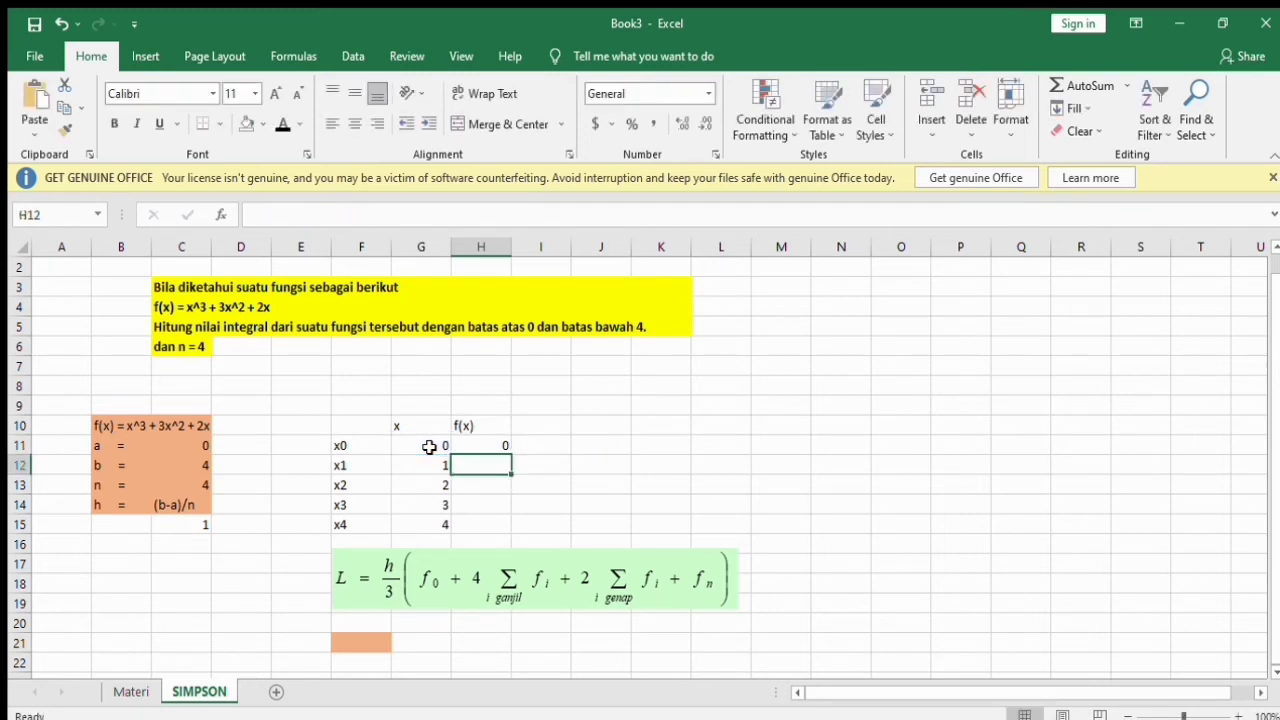
click(489, 442)
drag(511, 453, 514, 528)
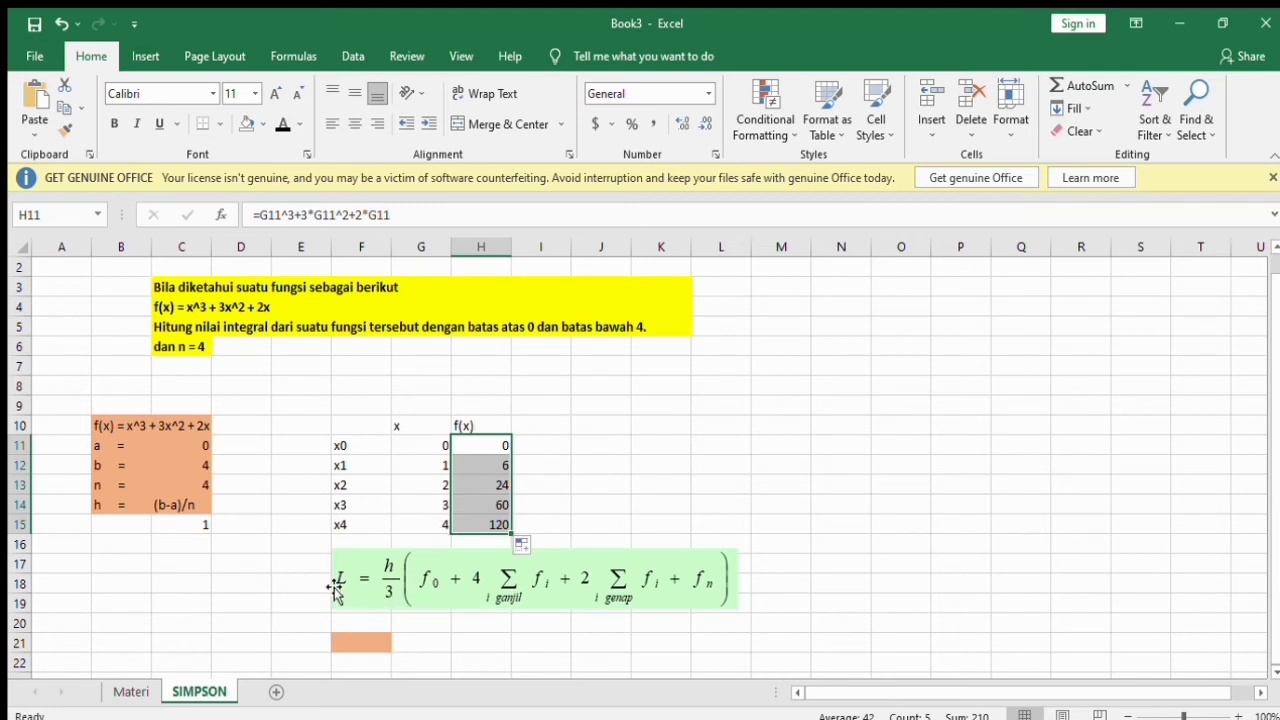
Calculate the Simpson's 1/3 integral in F21 with the formula =C15/3*(H11+4*(H12+H14)+2*H13+H15)
click(358, 641)
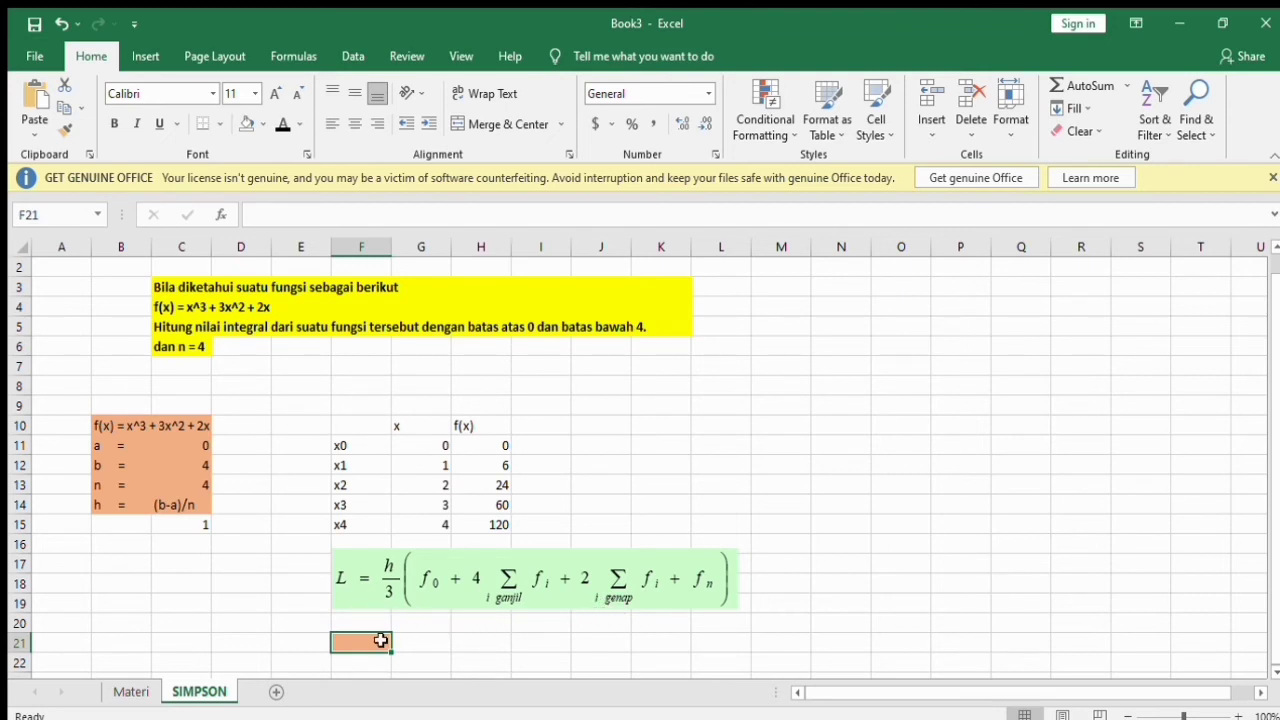
text(=)
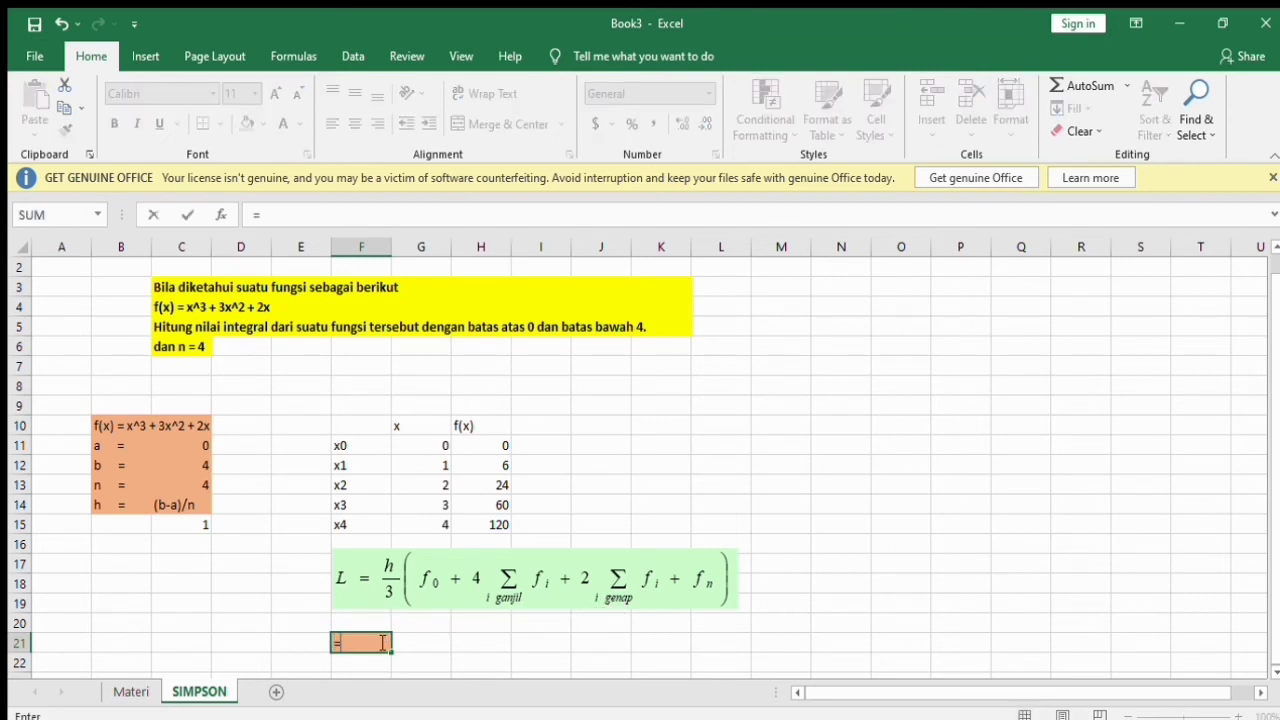
click(193, 524)
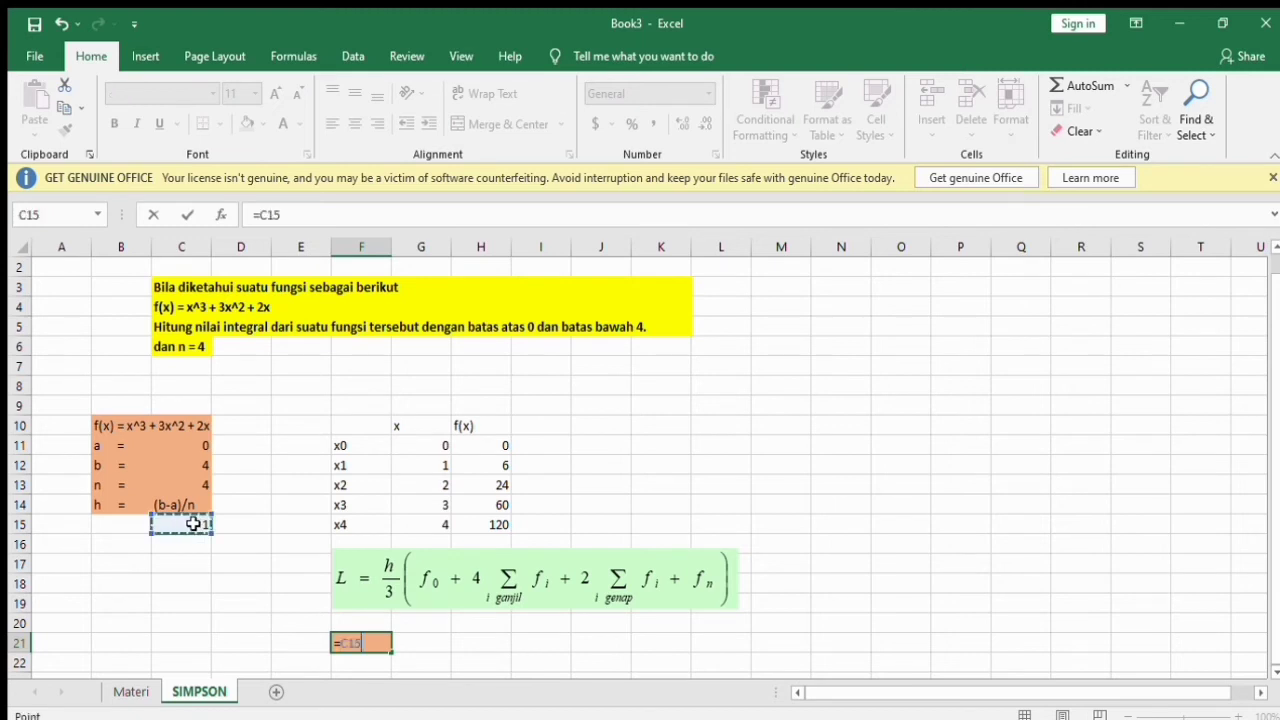
text(/3*()
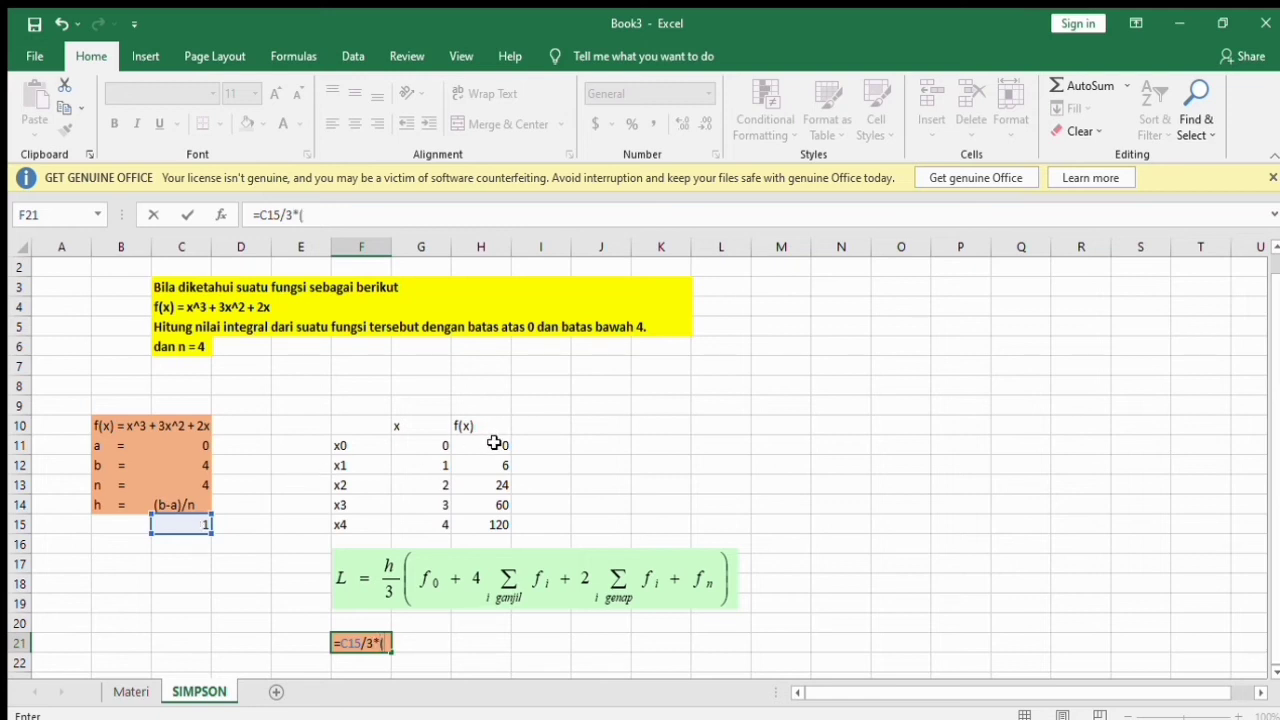
click(494, 443)
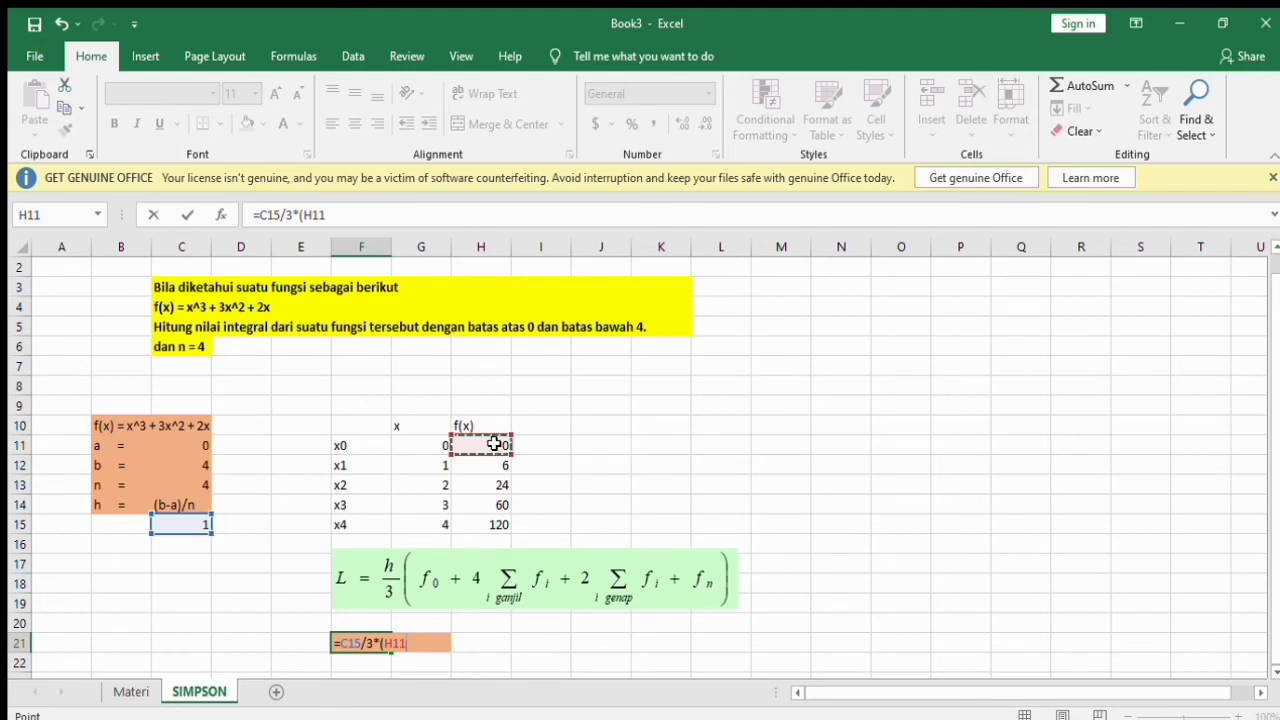
text(+4*()
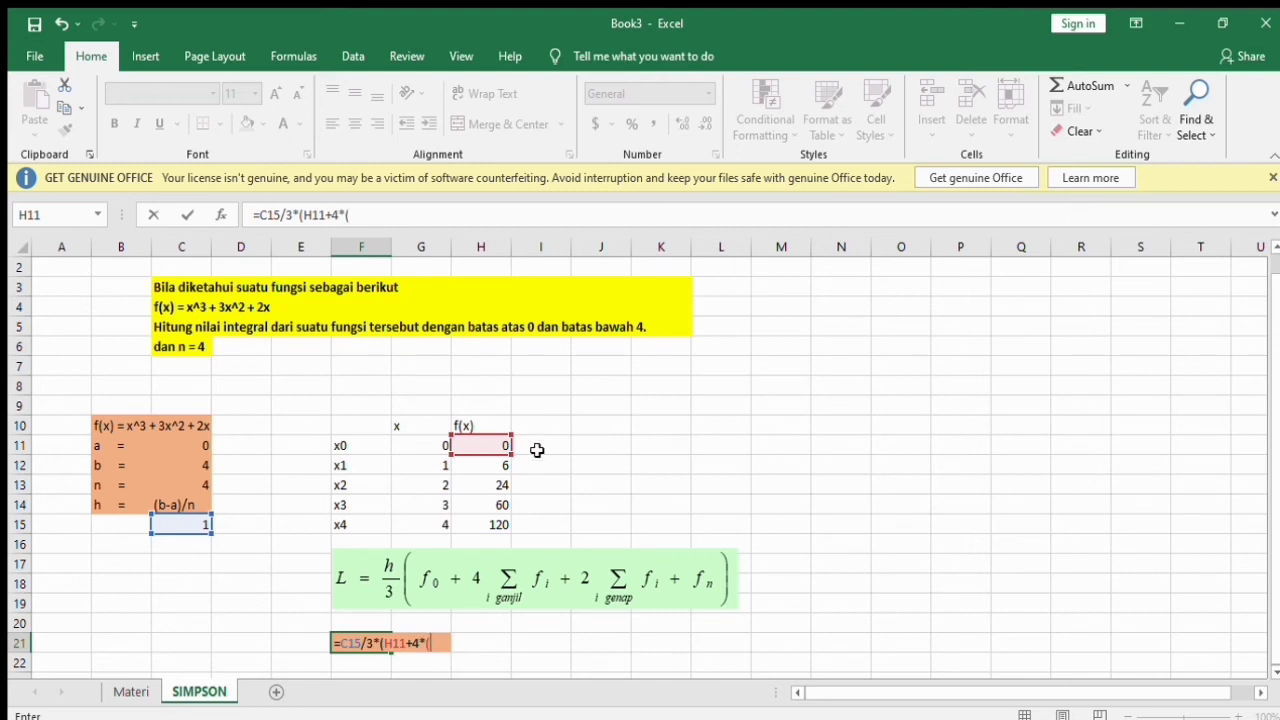
click(497, 466)
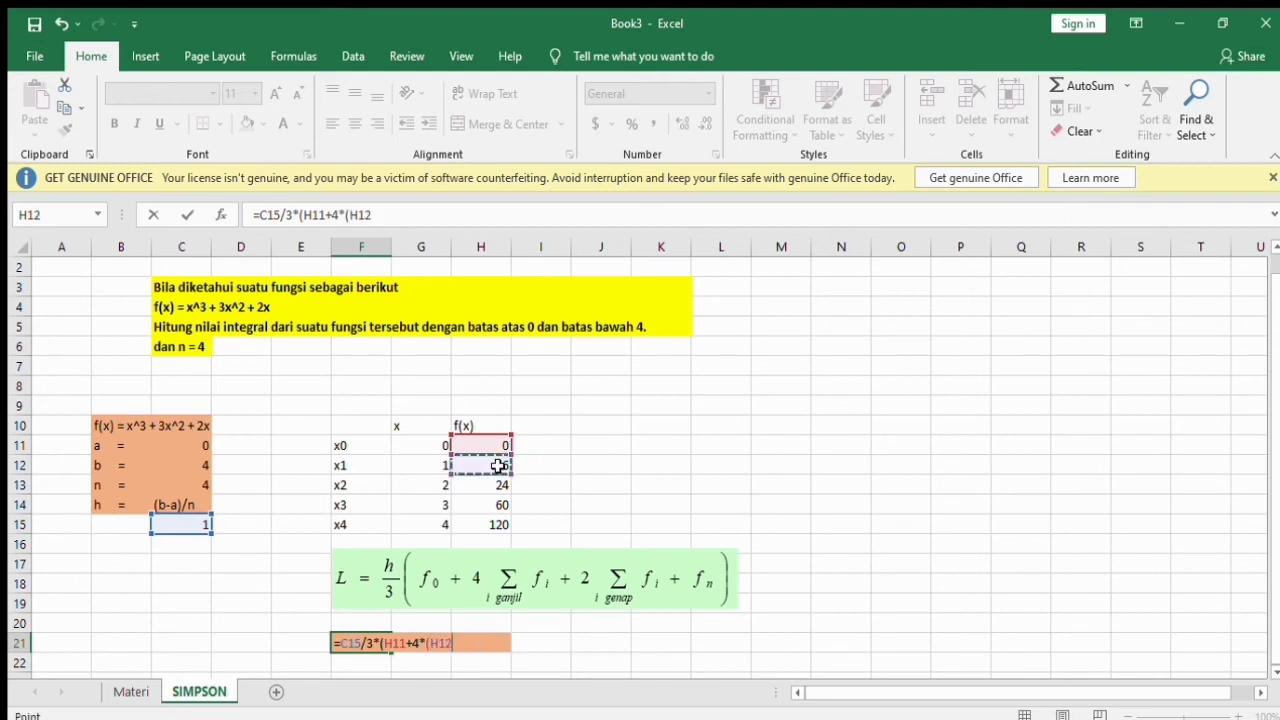
text(+)
click(501, 507)
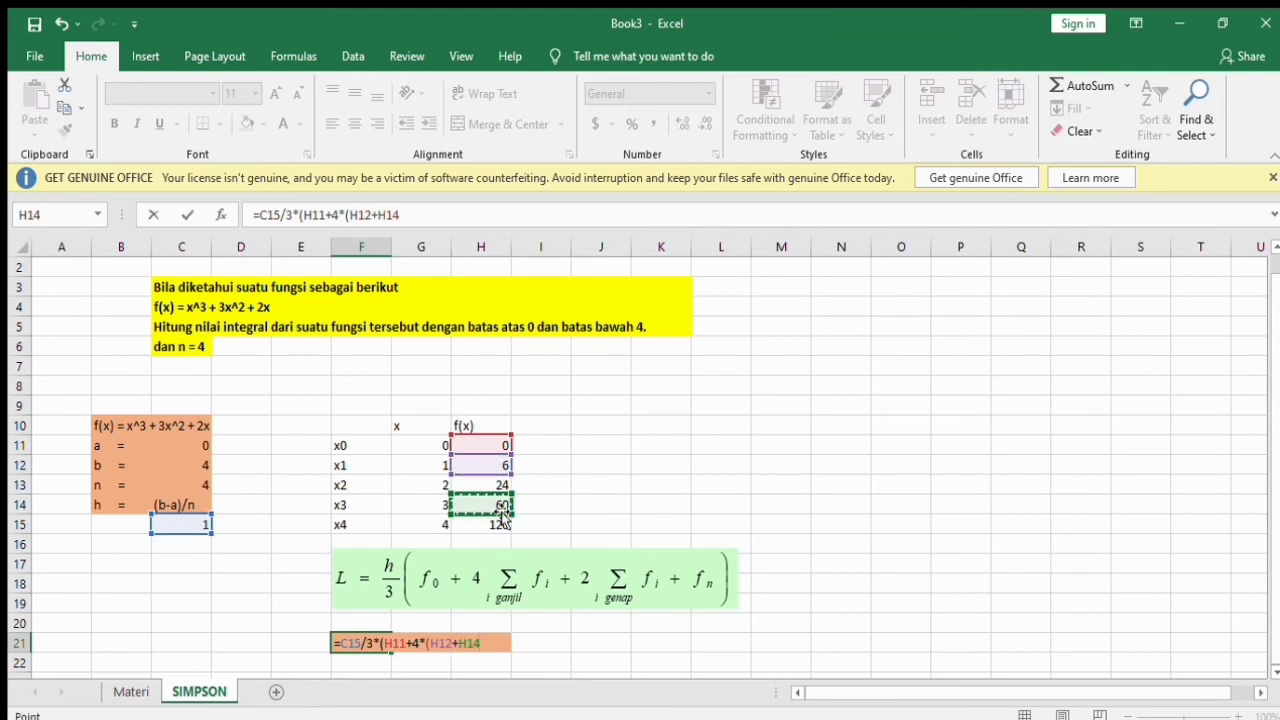
text()+2*)
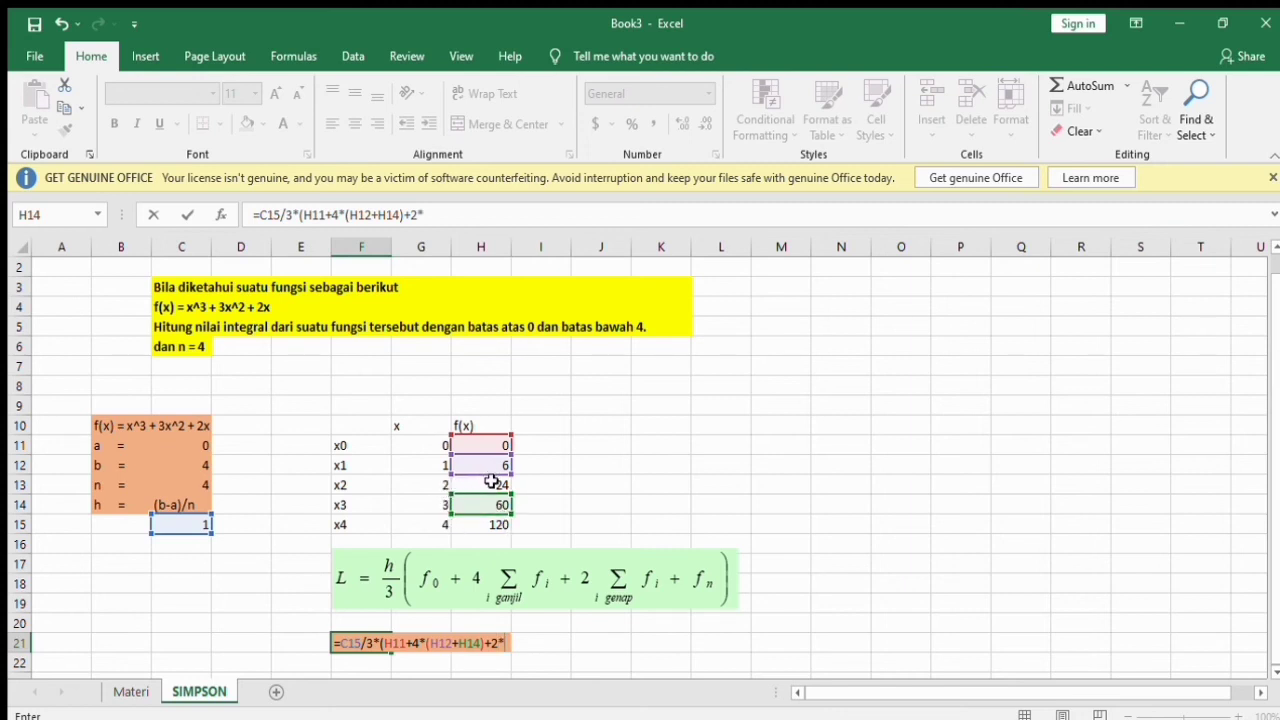
click(491, 482)
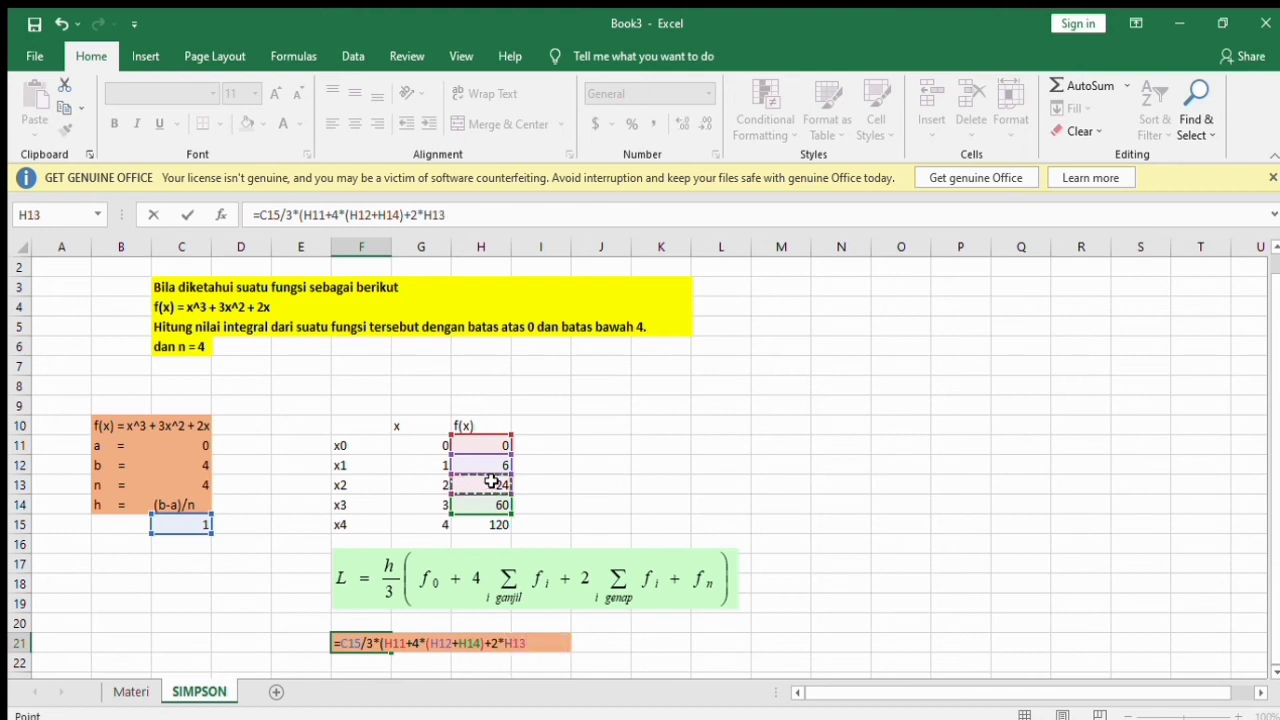
text(+)
click(499, 525)
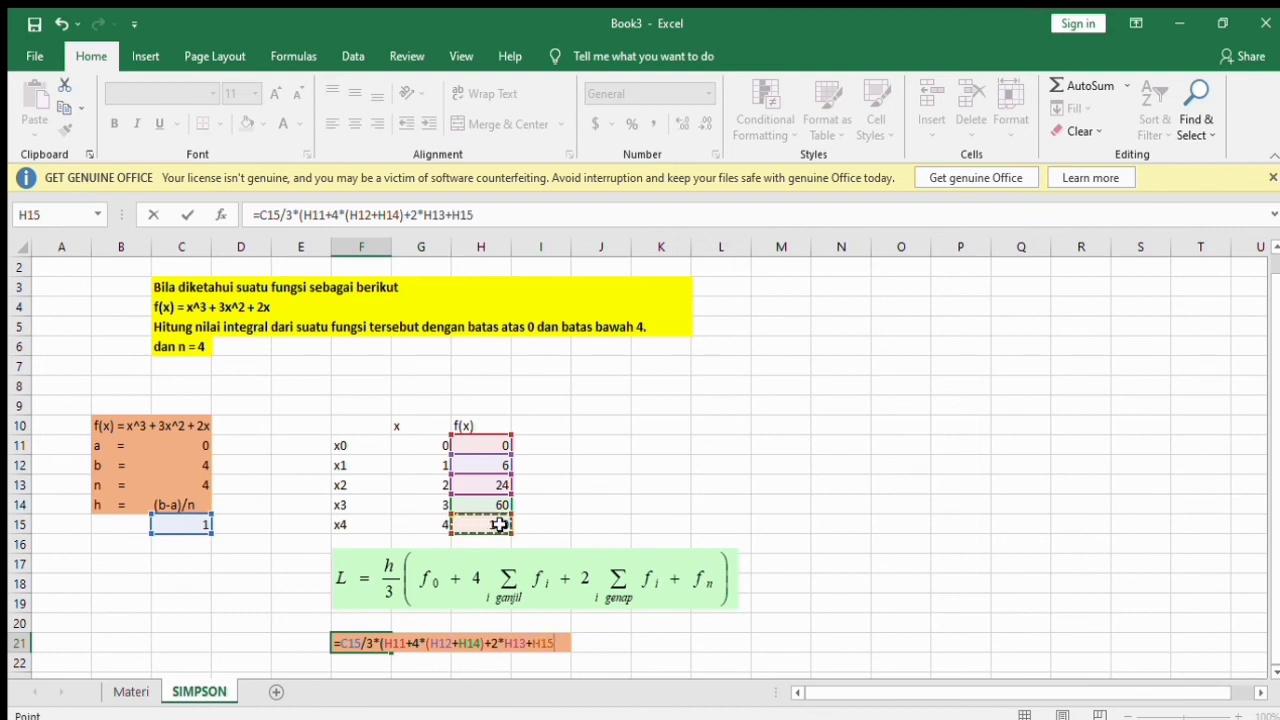
key(Return)
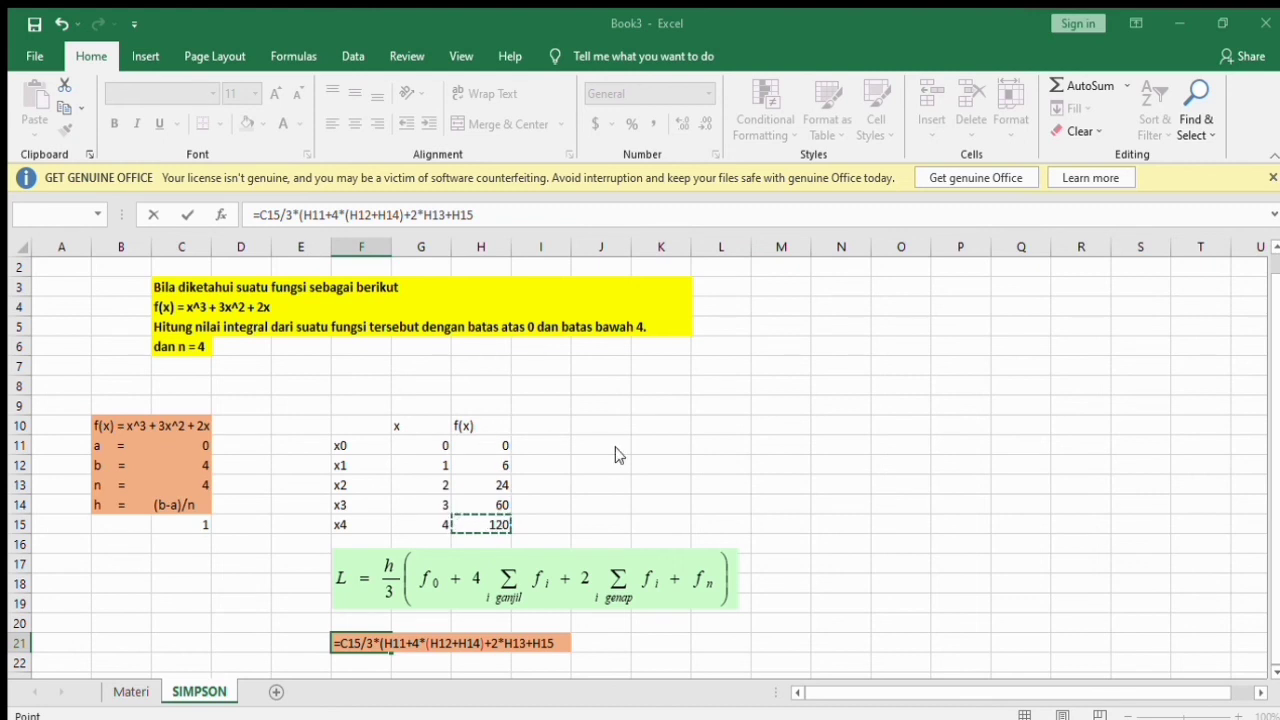
key(Return)
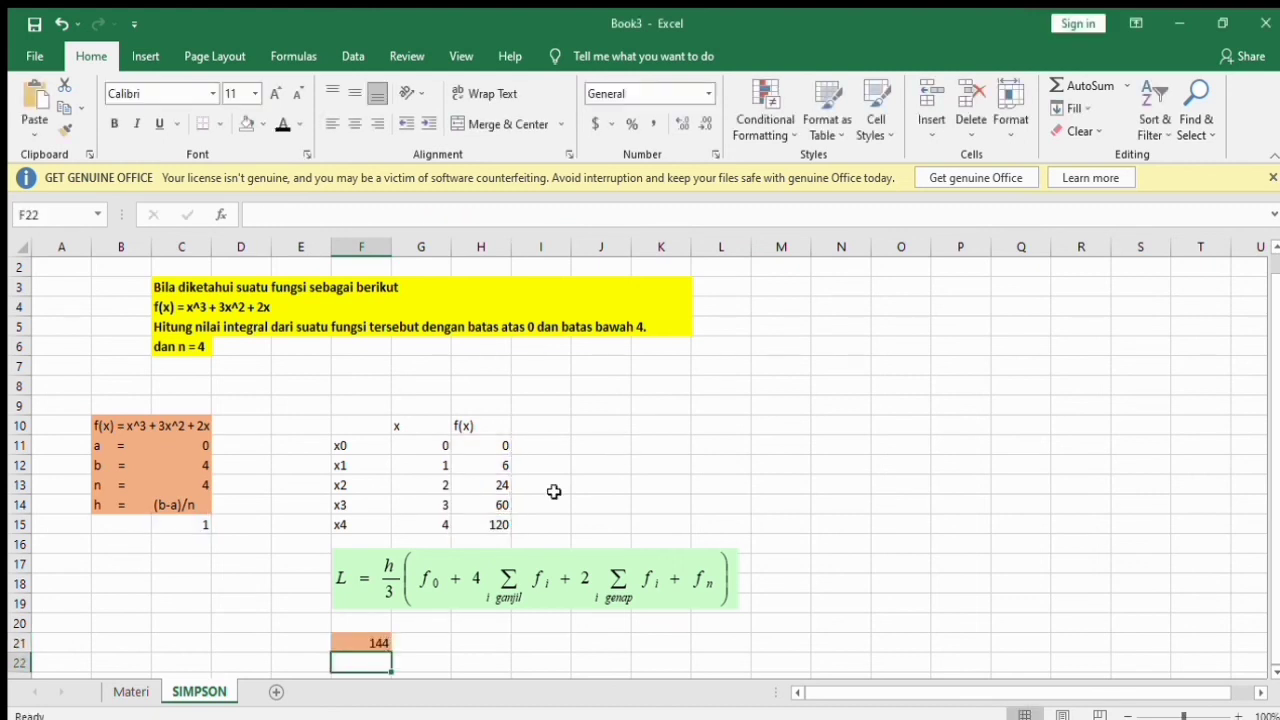